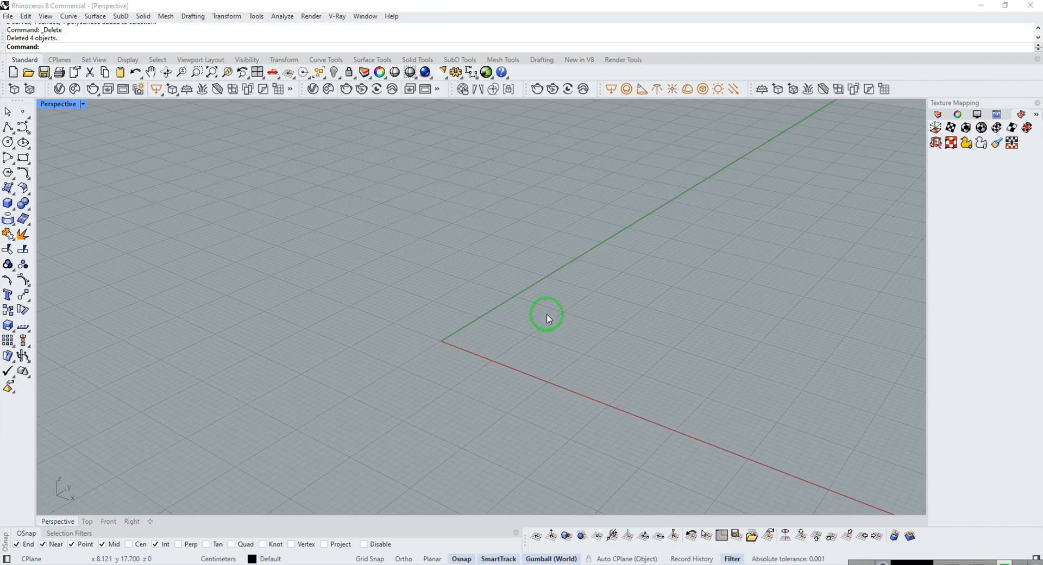
# Draw a closed degree-3 control point curve with five points around the origin on the ground plane
pyautogui.keyDown('shift'); pyautogui.moveTo(547, 314); pyautogui.dragTo(519, 331, button='right'); pyautogui.keyUp('shift')
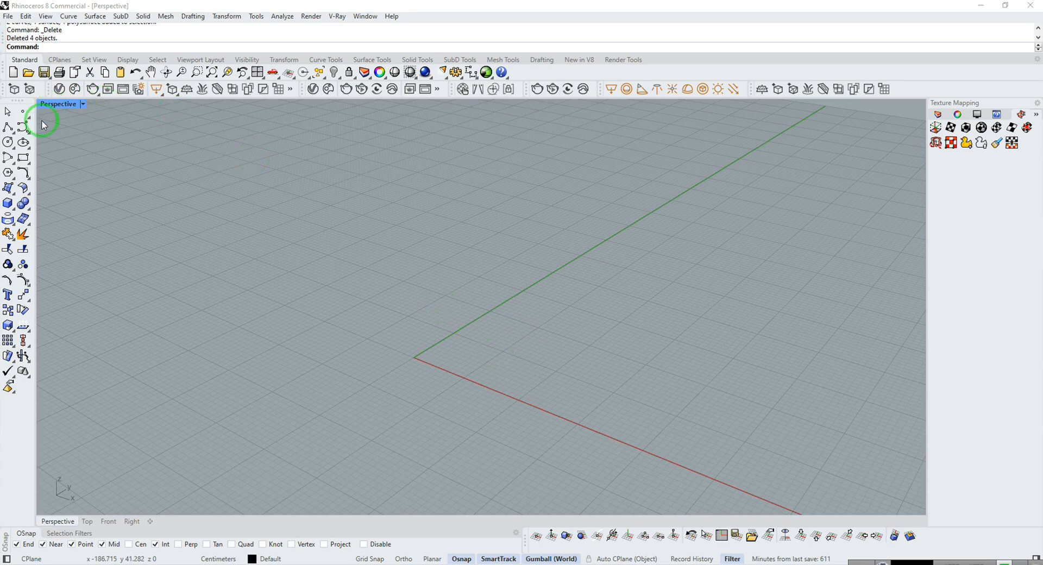
pyautogui.click(22, 137)
pyautogui.click(322, 338)
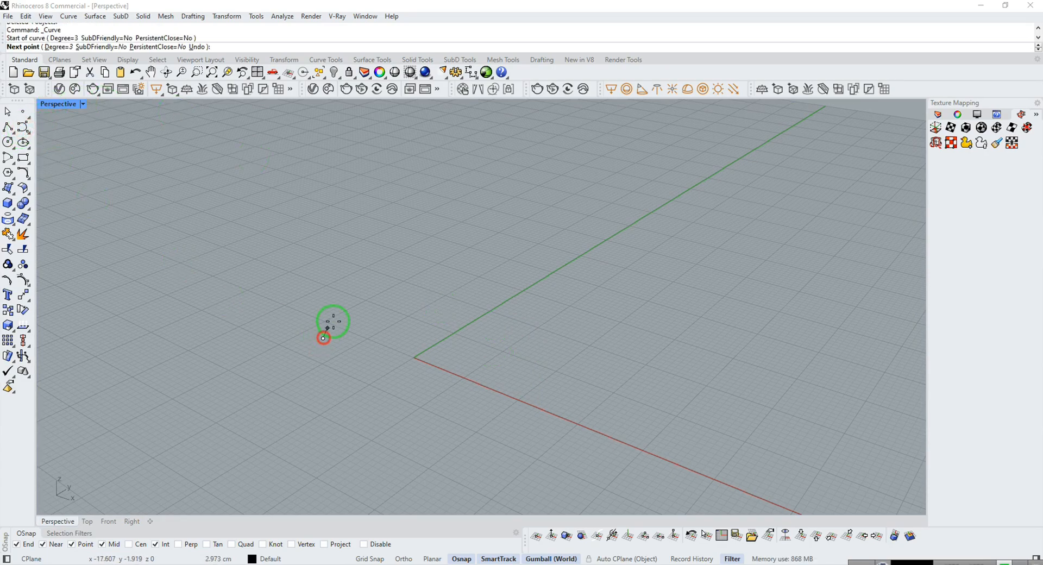
pyautogui.click(397, 288)
pyautogui.click(510, 319)
pyautogui.click(482, 415)
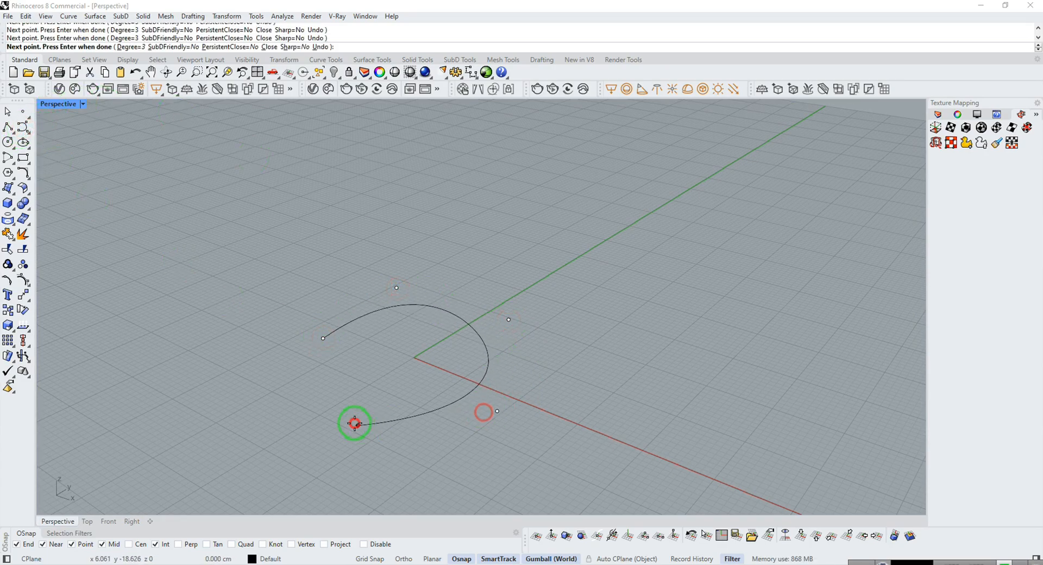
pyautogui.click(323, 338)
pyautogui.click(408, 415)
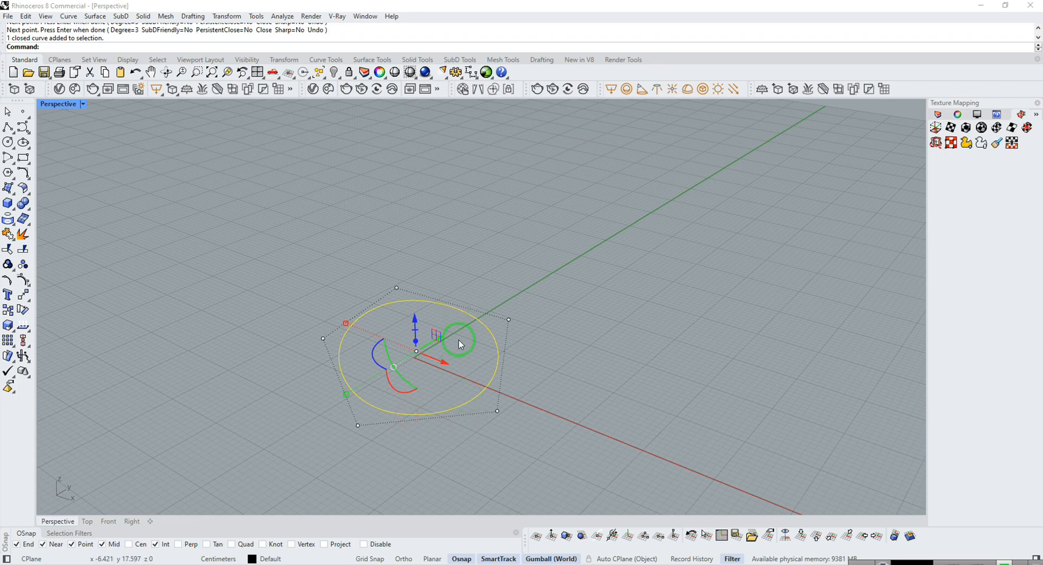
# Copy the closed curve straight up along the Z axis to form a second profile above the first
pyautogui.moveTo(469, 362); pyautogui.dragTo(465, 344, button='right')
pyautogui.keyDown('alt'); pyautogui.moveTo(415, 318); pyautogui.dragTo(409, 140); pyautogui.keyUp('alt')
pyautogui.moveTo(481, 203); pyautogui.dragTo(466, 224, button='right')
pyautogui.press('Escape')
# Reshape the upper curve by moving two of its control points inward
pyautogui.click(461, 211)
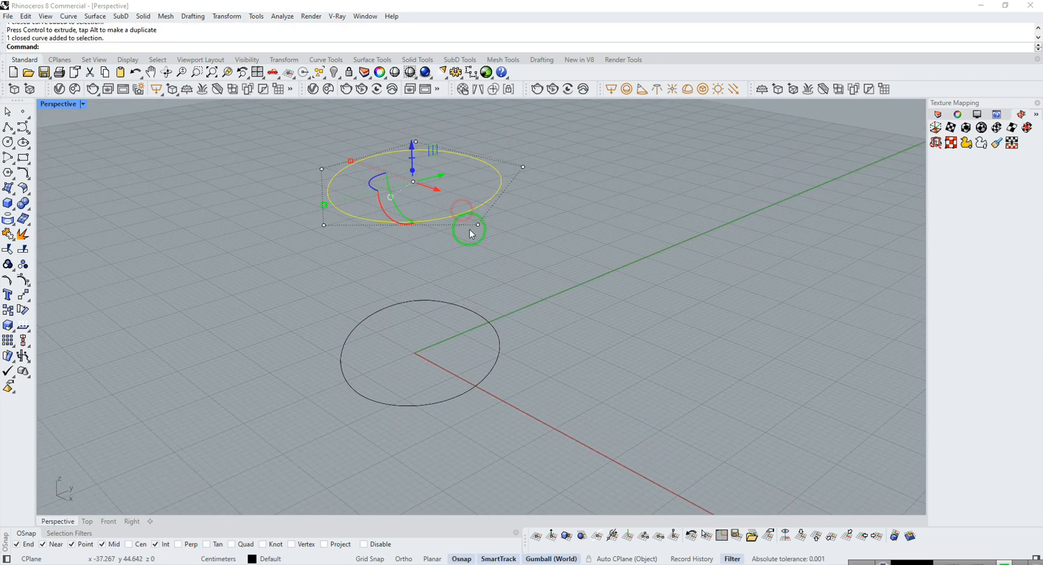
pyautogui.moveTo(478, 228); pyautogui.dragTo(452, 205)
pyautogui.click(322, 169)
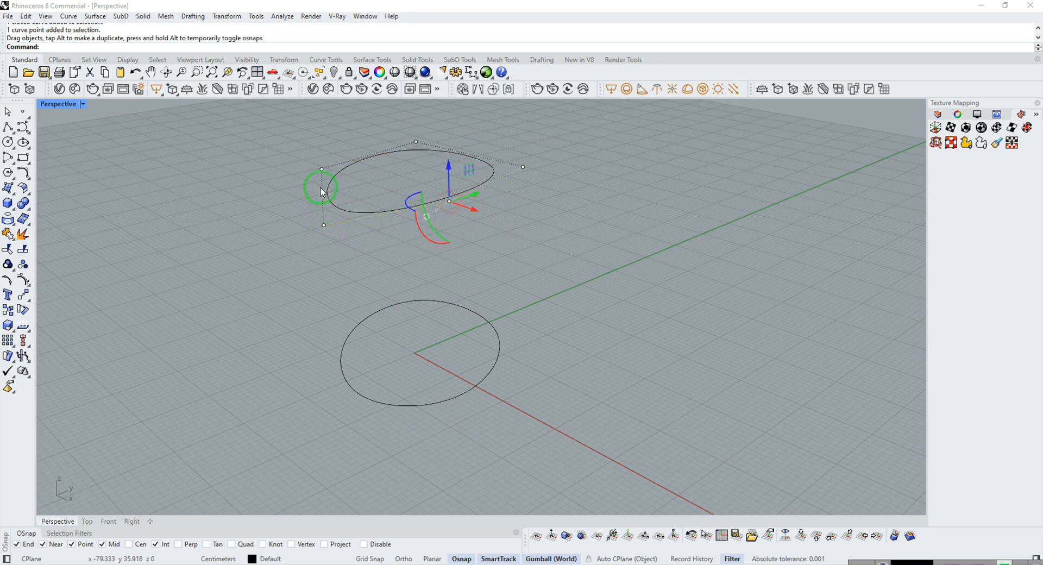
pyautogui.moveTo(322, 171); pyautogui.dragTo(458, 215)
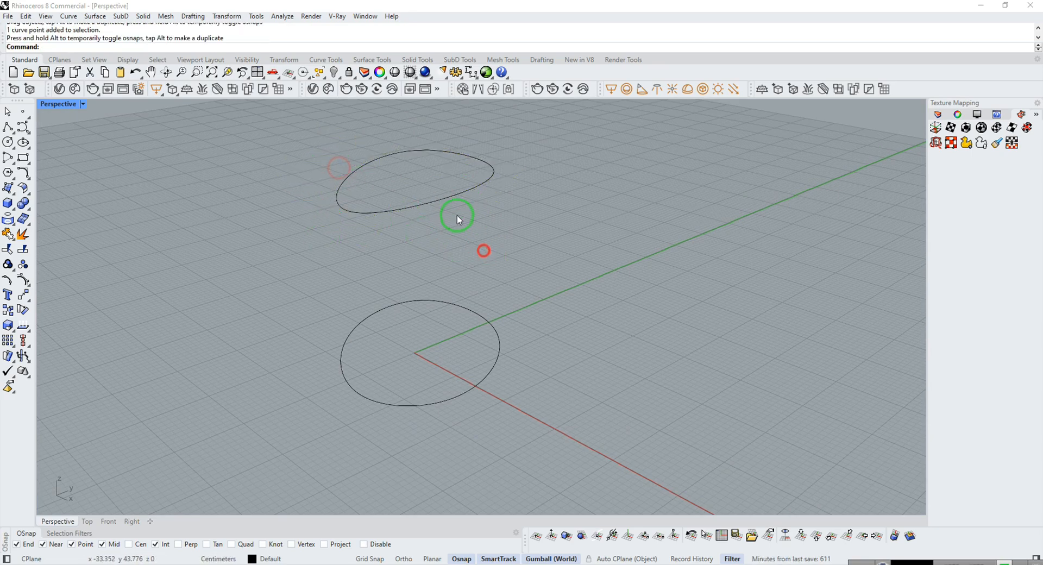
# Loft the lower and upper closed curves into an open tube surface with the default seams and options
pyautogui.moveTo(617, 162); pyautogui.dragTo(357, 372)
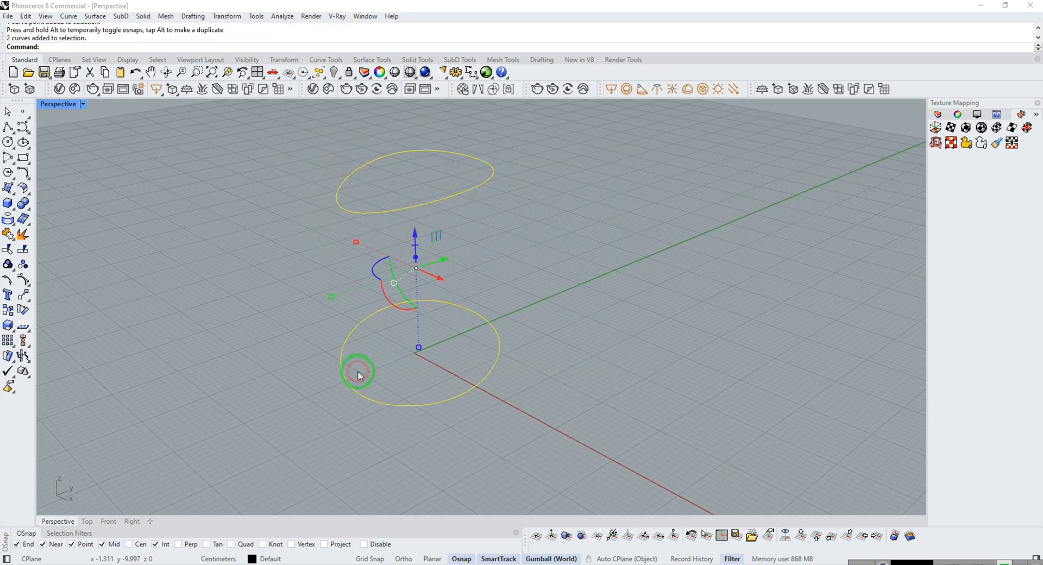
pyautogui.press('Return')
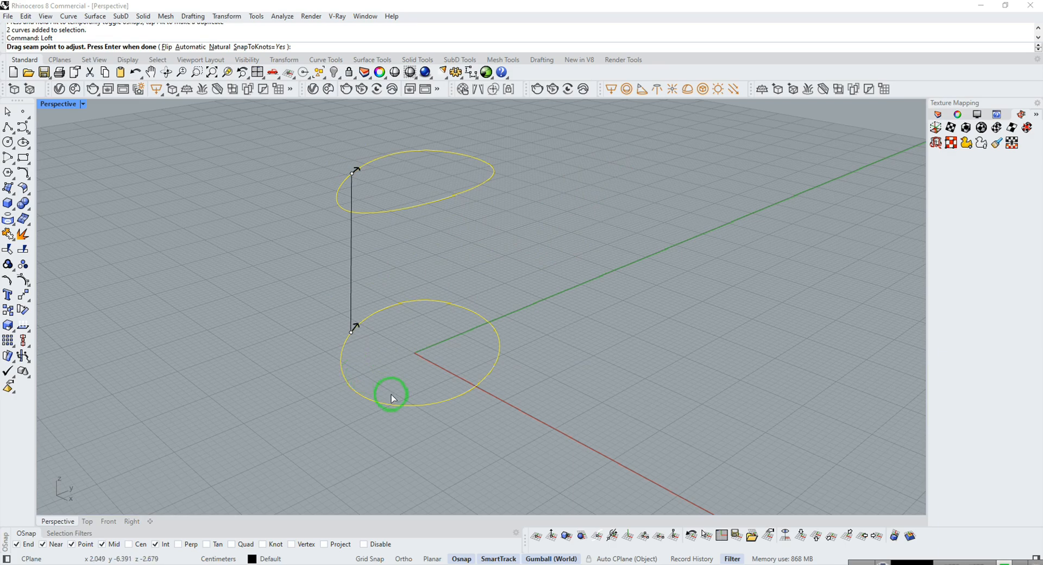
pyautogui.press('Return')
pyautogui.press('Return')
pyautogui.moveTo(491, 335); pyautogui.dragTo(518, 360, button='right')
pyautogui.press('Escape')
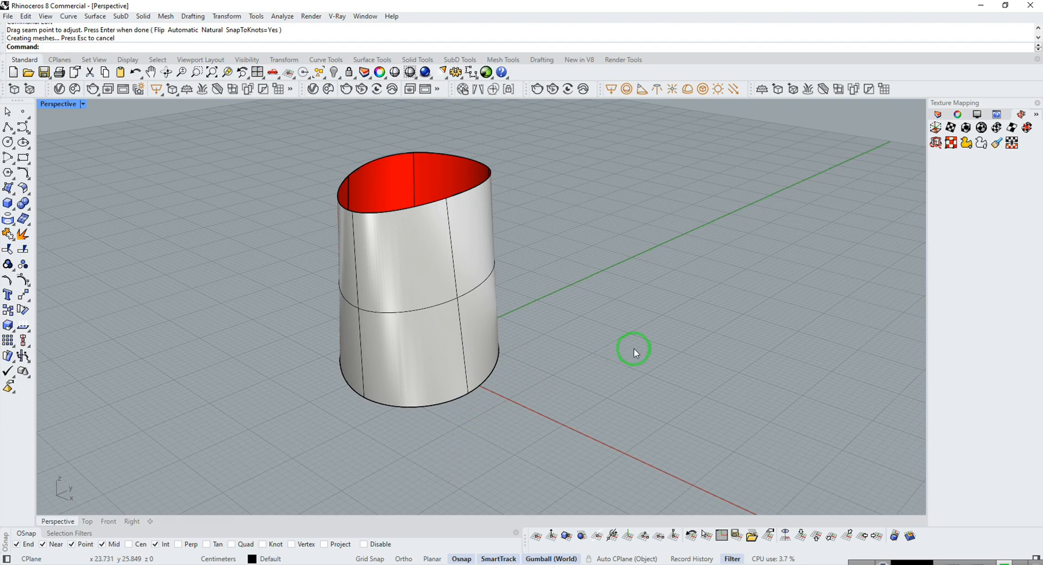
# Launch Grasshopper and place a Surface parameter on the empty canvas
pyautogui.write('Grasshopper')
pyautogui.press('Return')
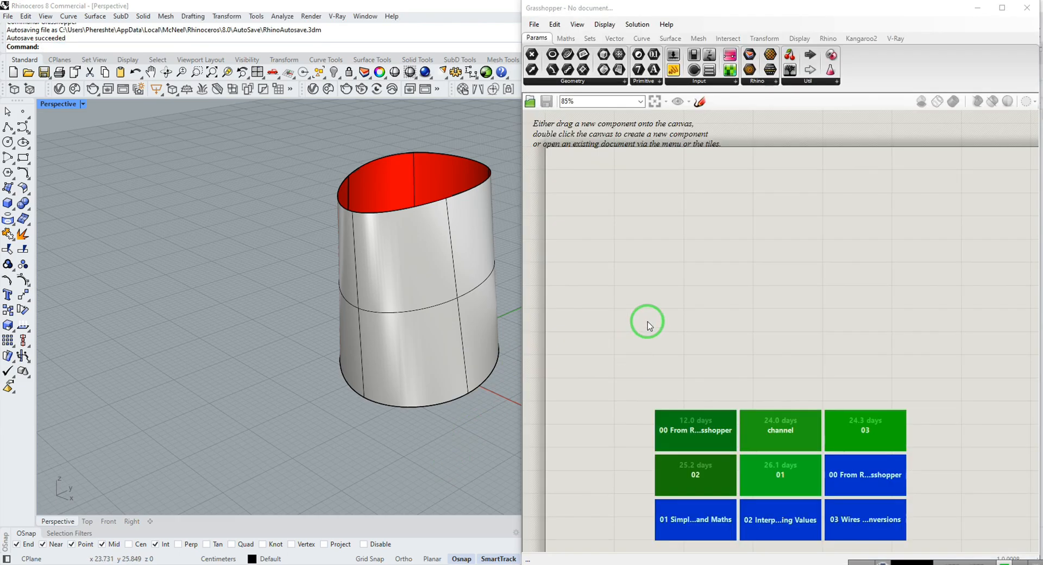
pyautogui.doubleClick(712, 295)
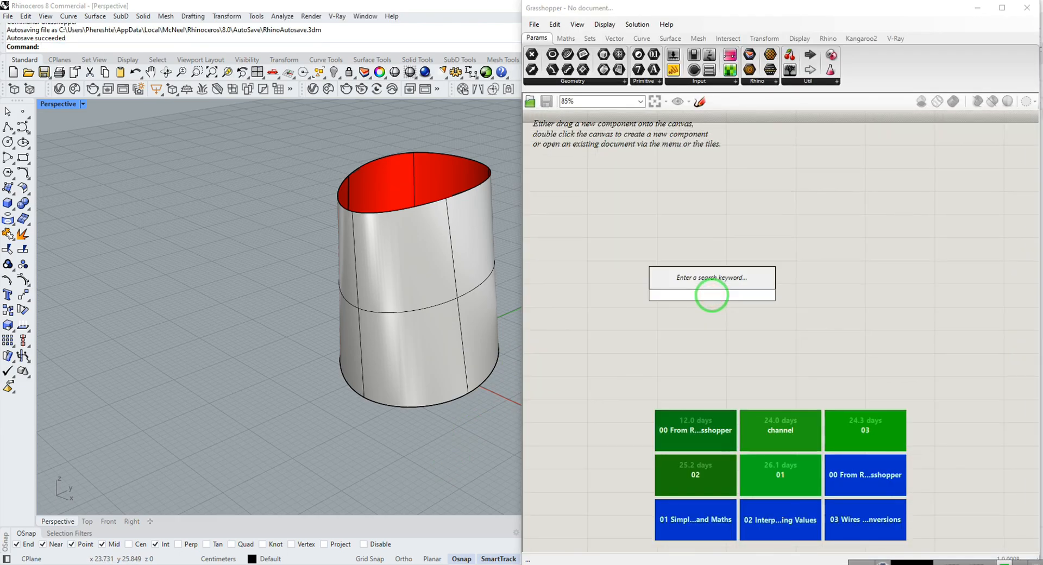
pyautogui.write('srf')
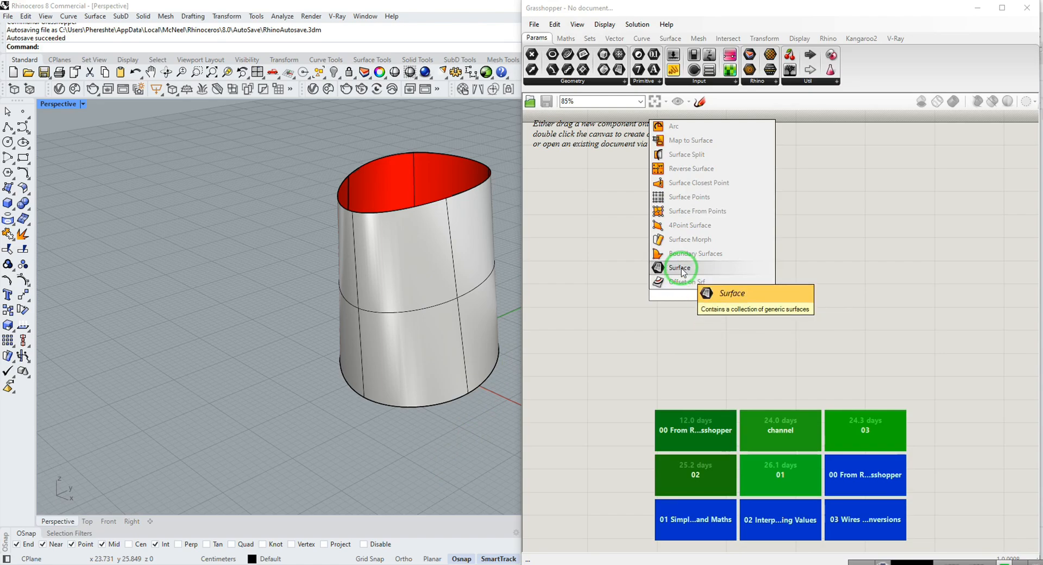
pyautogui.click(684, 271)
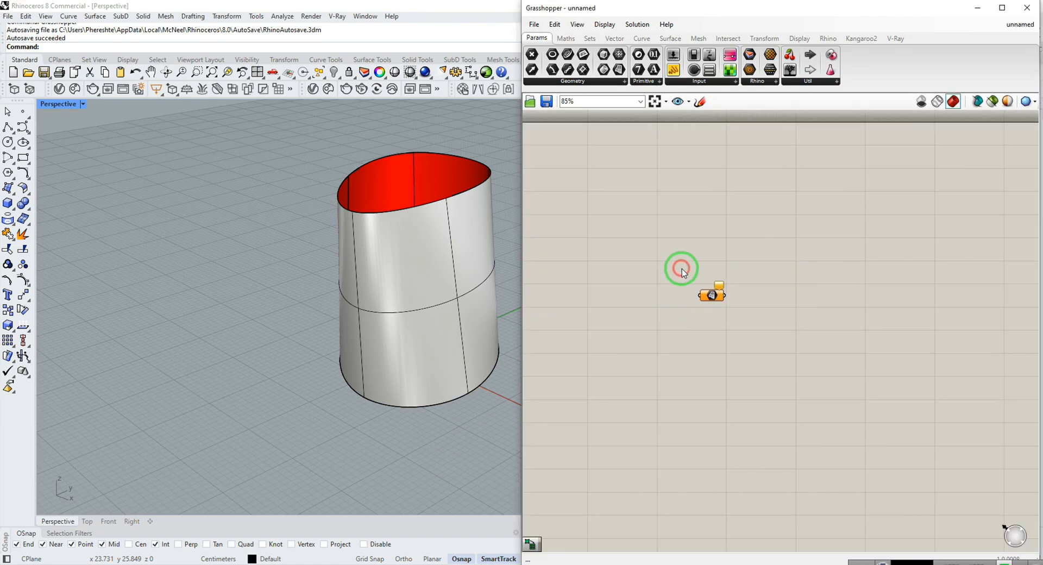
# Reference the lofted Rhino surface as the single surface in the Surface parameter
pyautogui.scroll(2, 709, 293)
pyautogui.rightClick(712, 294)
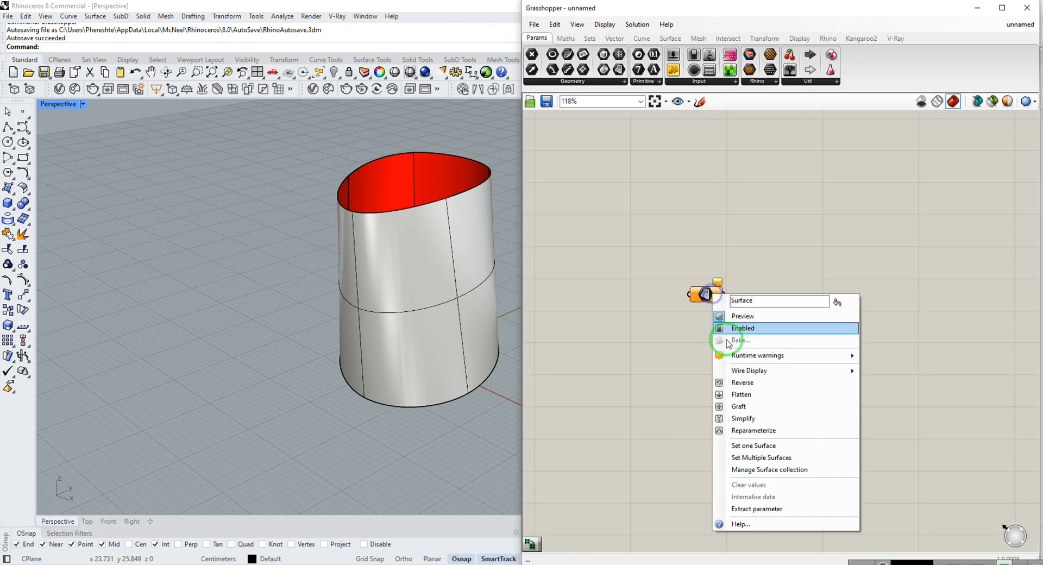
pyautogui.click(753, 445)
pyautogui.click(408, 284)
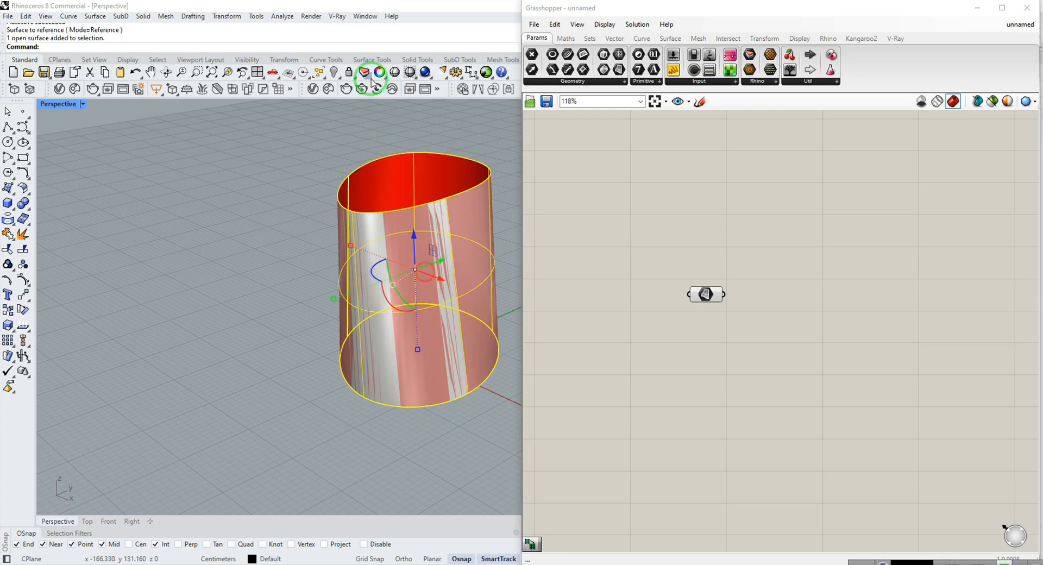
# Hide the original lofted surface and its two profile curves in Rhino
pyautogui.click(333, 72)
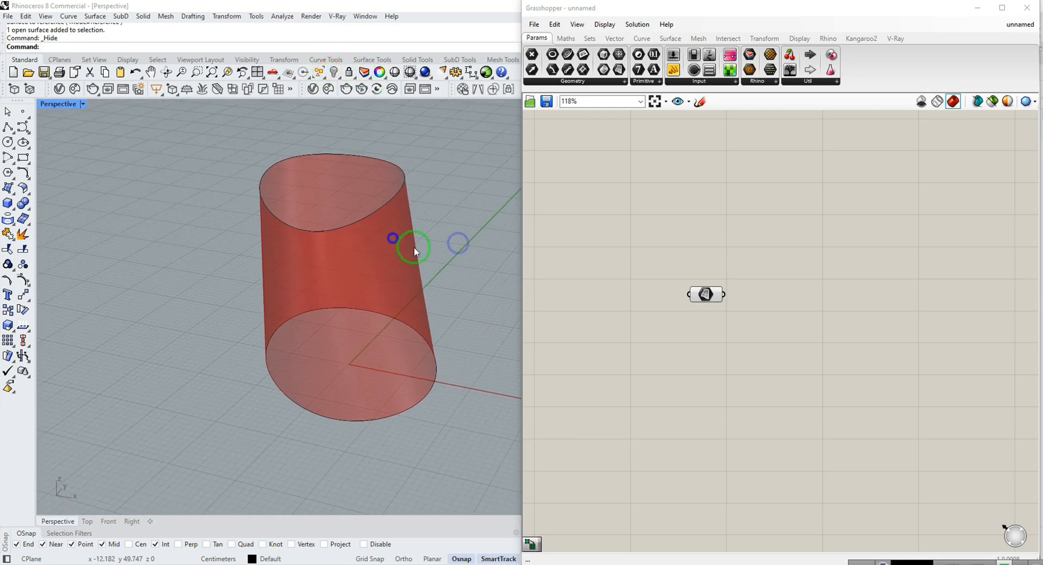
pyautogui.click(707, 294)
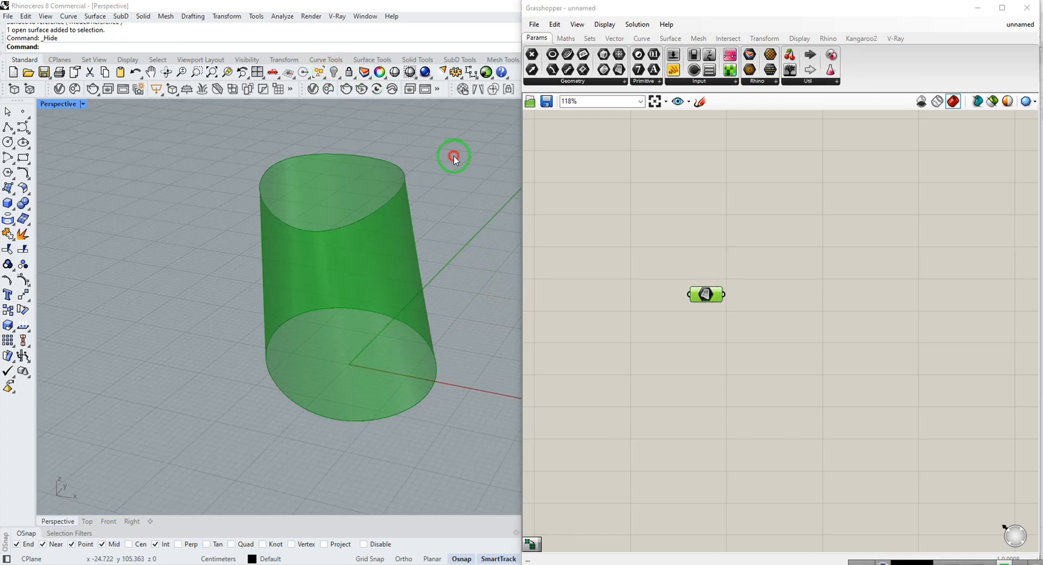
pyautogui.click(558, 233)
pyautogui.moveTo(441, 158); pyautogui.dragTo(261, 354)
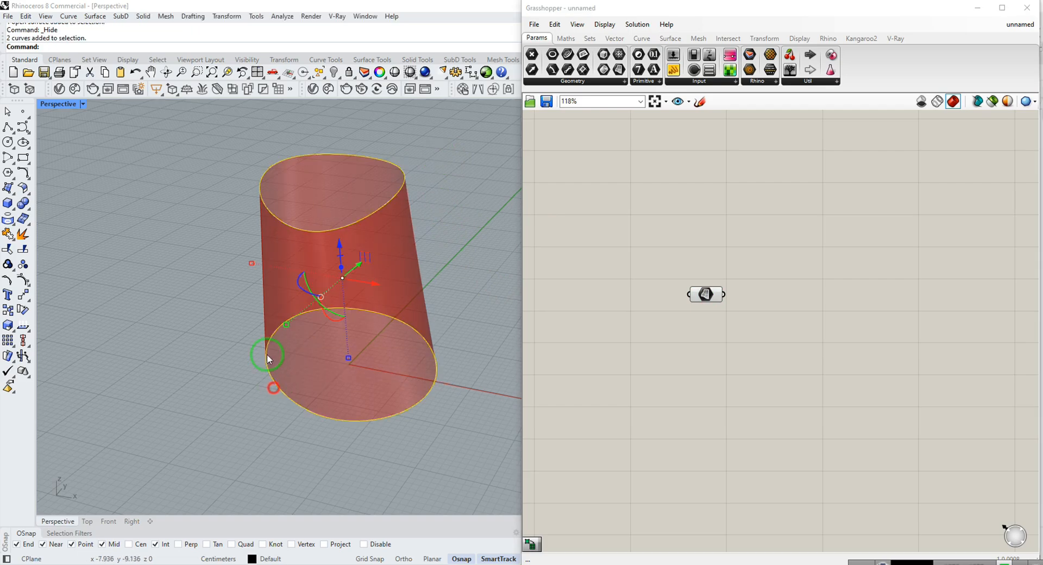
pyautogui.click(324, 72)
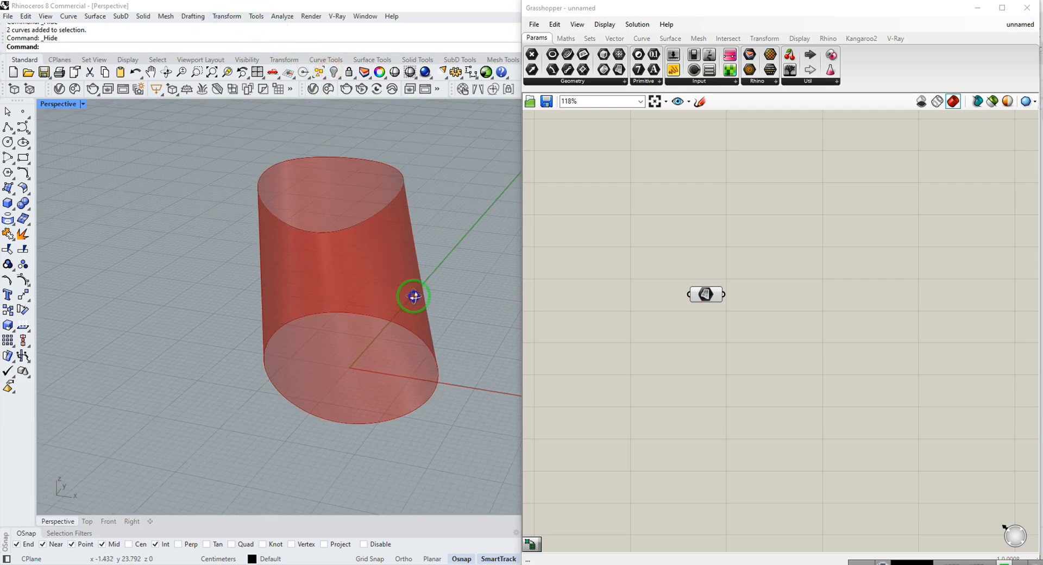
pyautogui.moveTo(415, 296); pyautogui.dragTo(400, 286, button='right')
# Add a Divide Domain² component and connect the Surface parameter to its Domain input
pyautogui.moveTo(833, 321); pyautogui.dragTo(718, 281, button='right')
pyautogui.scroll(1, 769, 304)
pyautogui.click(637, 254)
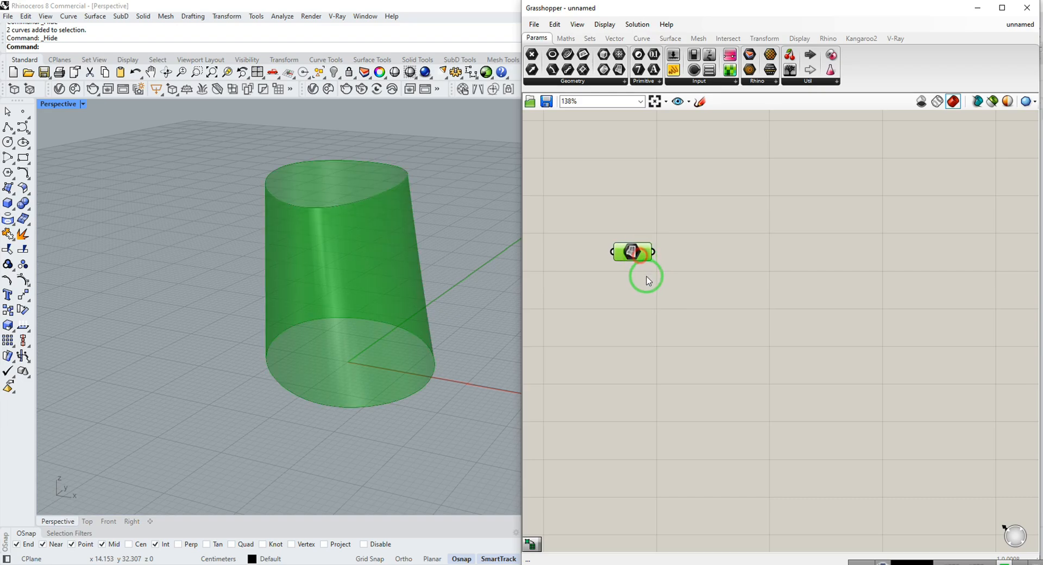
pyautogui.click(720, 310)
pyautogui.doubleClick(720, 309)
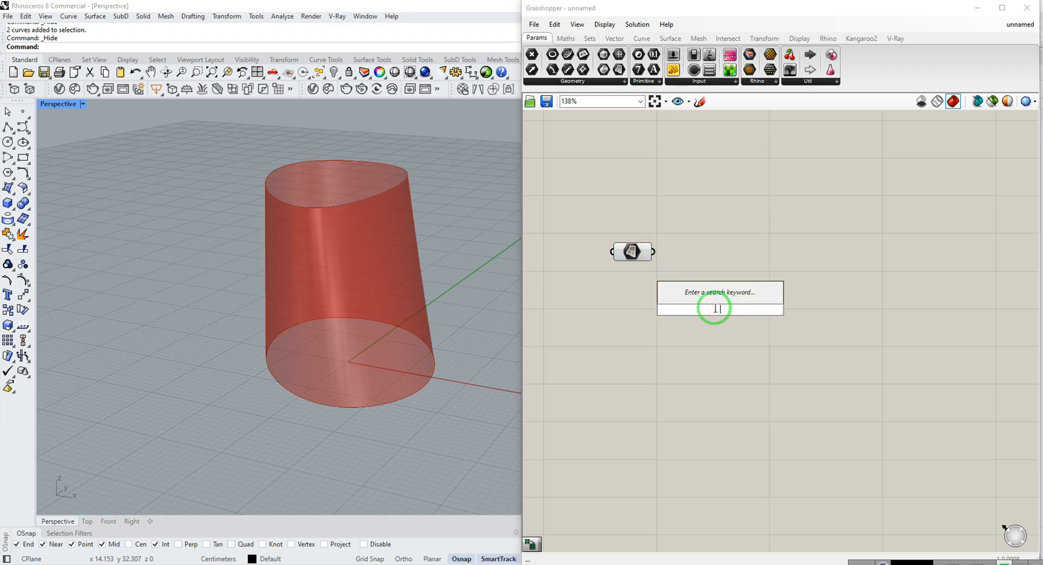
pyautogui.write('divi')
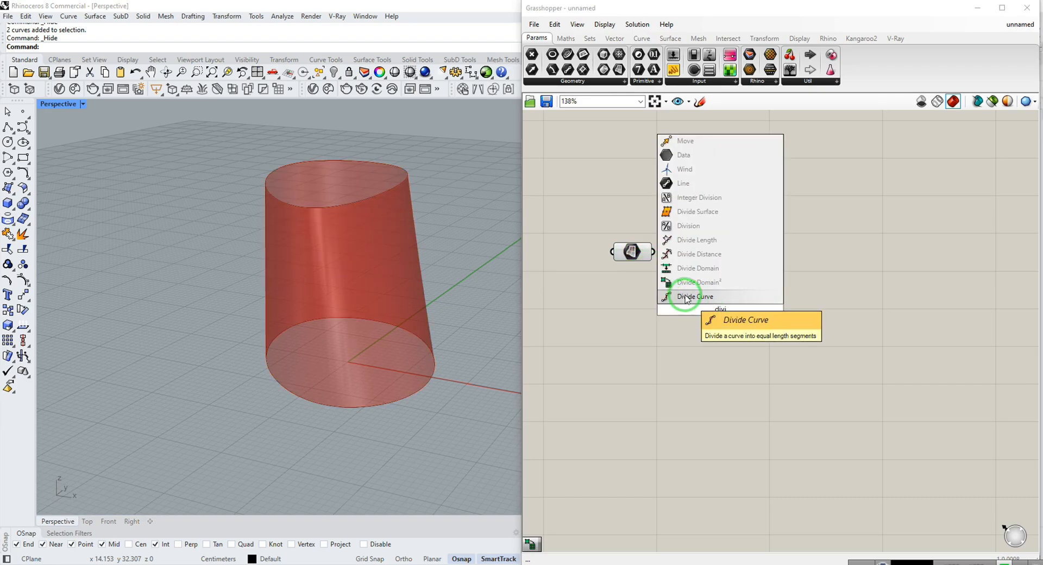
pyautogui.click(687, 283)
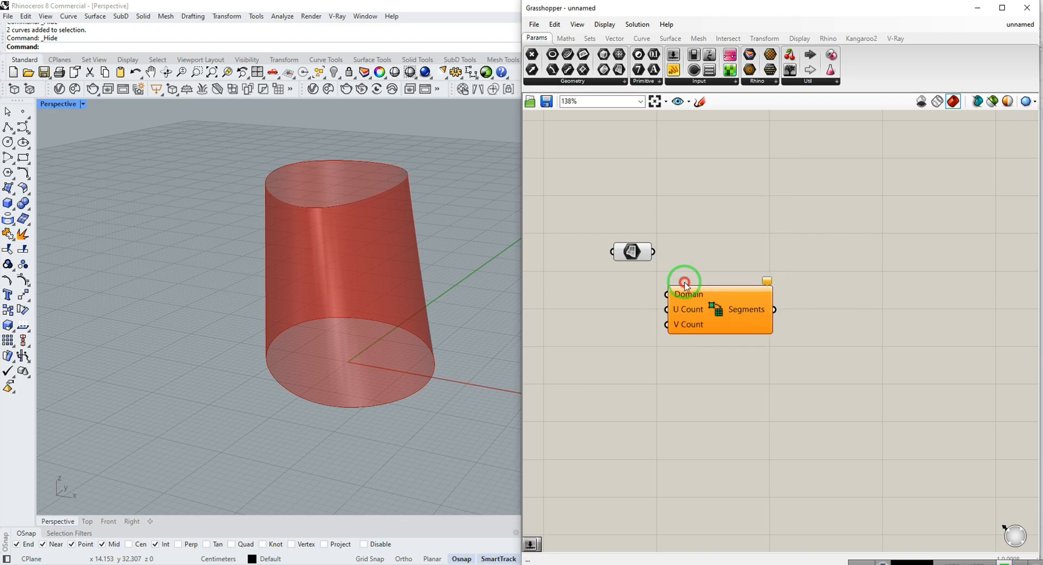
pyautogui.moveTo(716, 305); pyautogui.dragTo(749, 309)
pyautogui.moveTo(655, 253); pyautogui.dragTo(700, 298)
pyautogui.click(734, 230)
pyautogui.moveTo(675, 373); pyautogui.dragTo(752, 374, button='right')
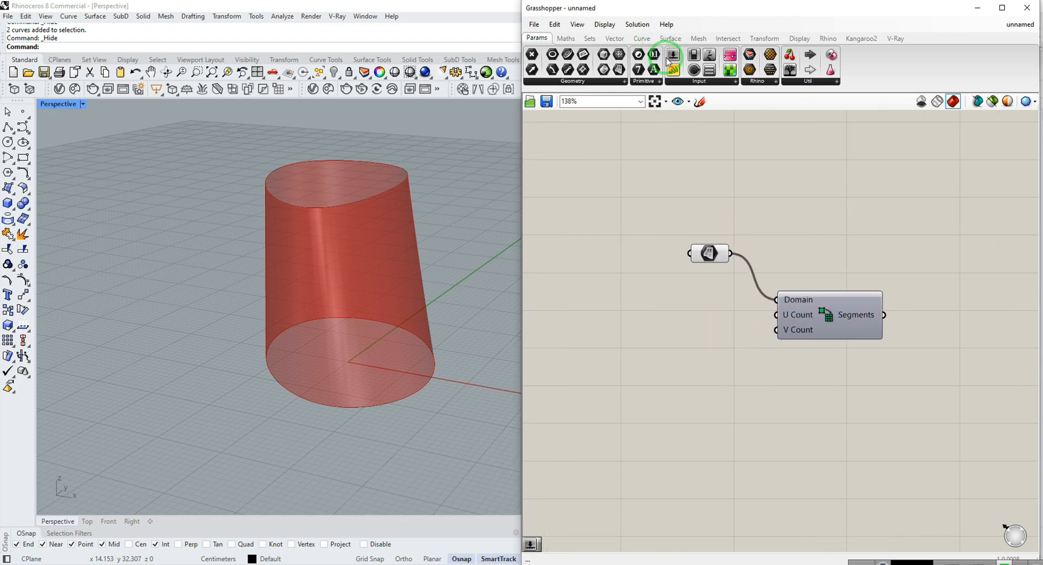
# Create a number slider of 20 for U Count and duplicate it for V Count on the Divide Domain² component
pyautogui.doubleClick(629, 333)
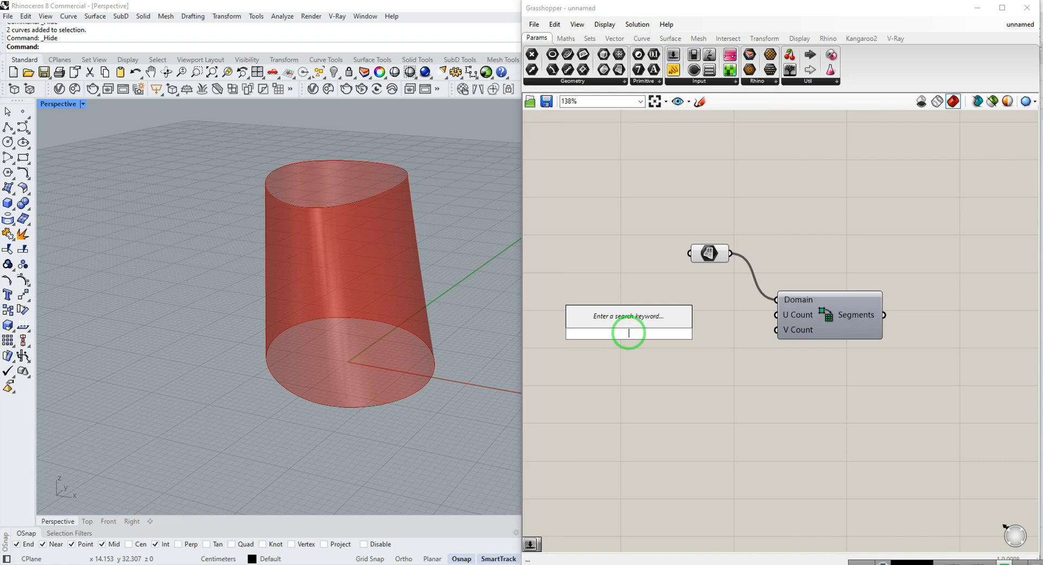
pyautogui.write('20')
pyautogui.press('Return')
pyautogui.moveTo(708, 334); pyautogui.dragTo(776, 314)
pyautogui.moveTo(663, 331); pyautogui.dragTo(777, 330)
pyautogui.hotkey('ctrl', 'c')
pyautogui.hotkey('ctrl', 'v')
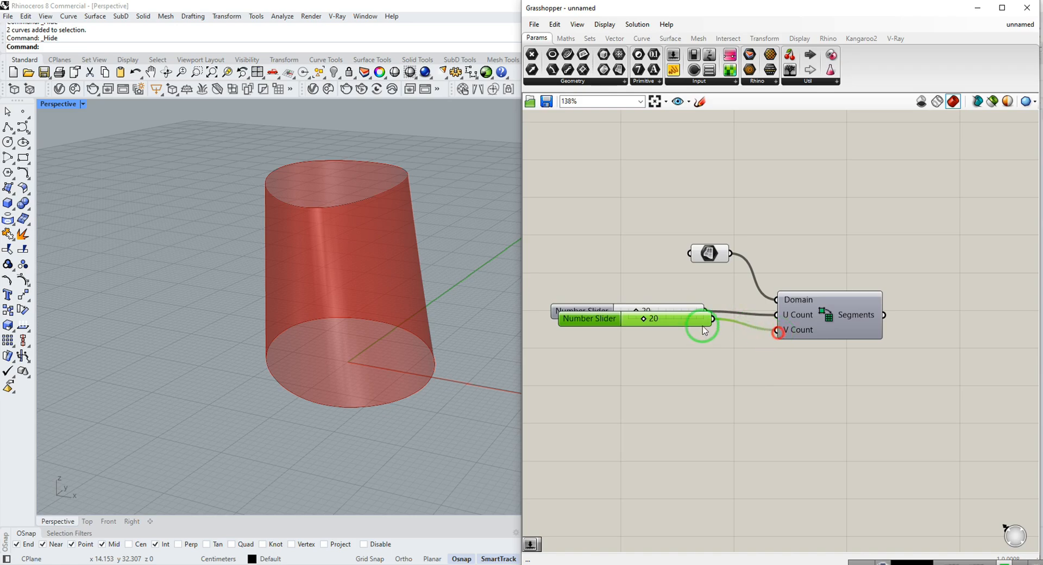
pyautogui.moveTo(699, 322); pyautogui.dragTo(683, 337)
pyautogui.click(680, 363)
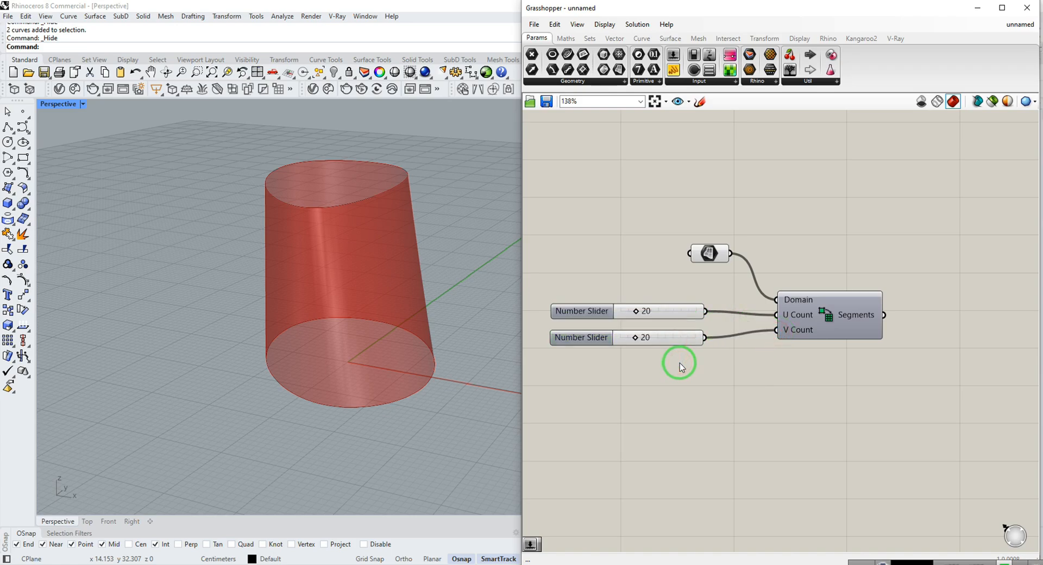
# Add an Isotrim component fed by the Surface parameter and the Divide Domain² Segments output
pyautogui.moveTo(765, 364); pyautogui.dragTo(718, 366, button='right')
pyautogui.moveTo(724, 322); pyautogui.dragTo(710, 330, button='right')
pyautogui.doubleClick(818, 262)
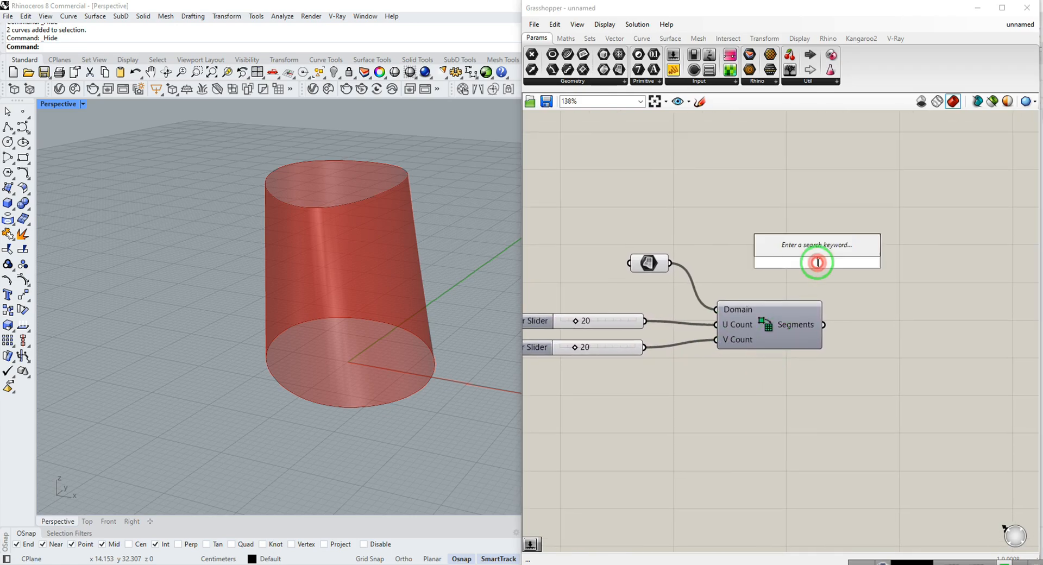
pyautogui.write('iso')
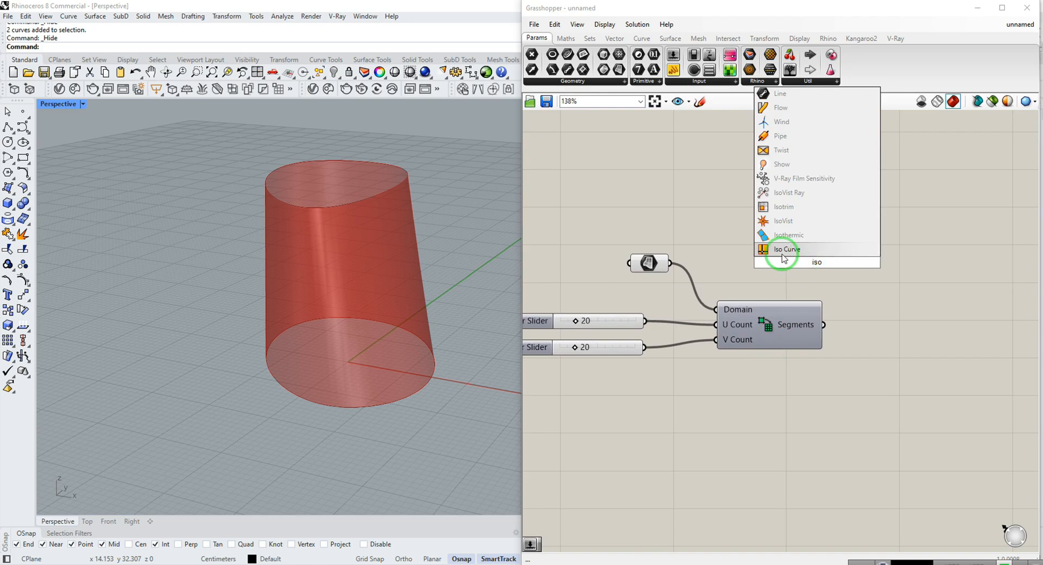
pyautogui.click(785, 207)
pyautogui.moveTo(784, 240); pyautogui.dragTo(863, 238)
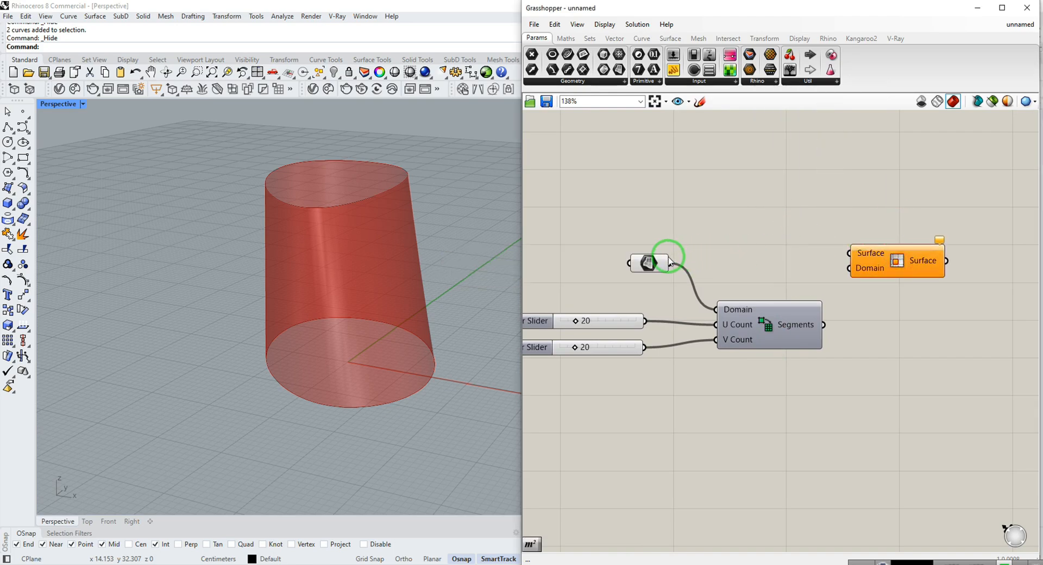
pyautogui.moveTo(673, 266); pyautogui.dragTo(848, 253)
pyautogui.click(844, 303)
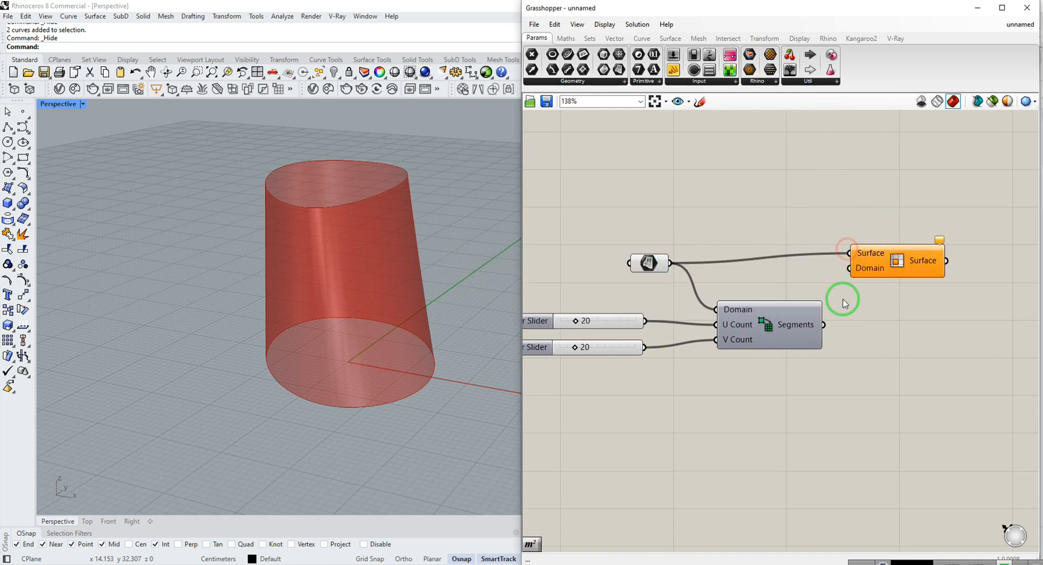
pyautogui.moveTo(824, 326); pyautogui.dragTo(849, 268)
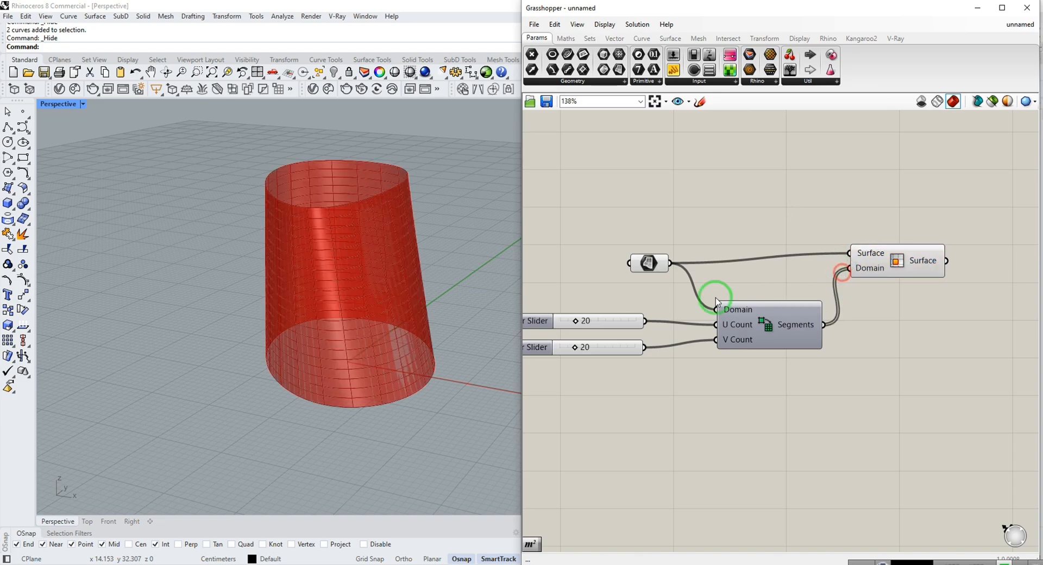
# Turn off the preview of the Surface parameter
pyautogui.moveTo(353, 348); pyautogui.dragTo(456, 304, button='right')
pyautogui.rightClick(658, 265)
pyautogui.click(676, 284)
# Set the U Count slider to 13 and the V Count slider to 41
pyautogui.moveTo(574, 347); pyautogui.dragTo(593, 348)
pyautogui.moveTo(376, 380); pyautogui.dragTo(408, 381, button='right')
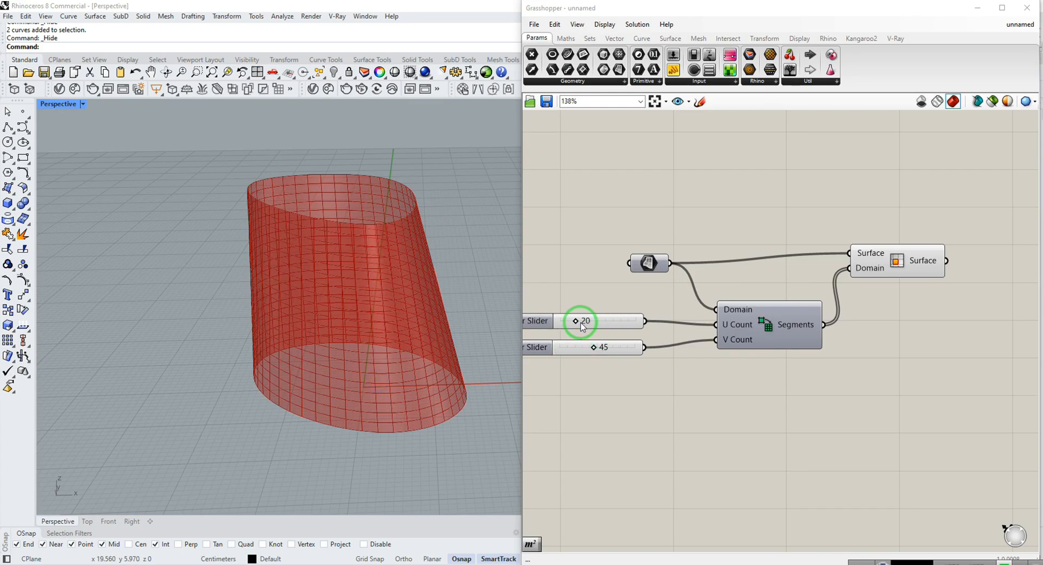
pyautogui.moveTo(577, 321); pyautogui.dragTo(591, 351)
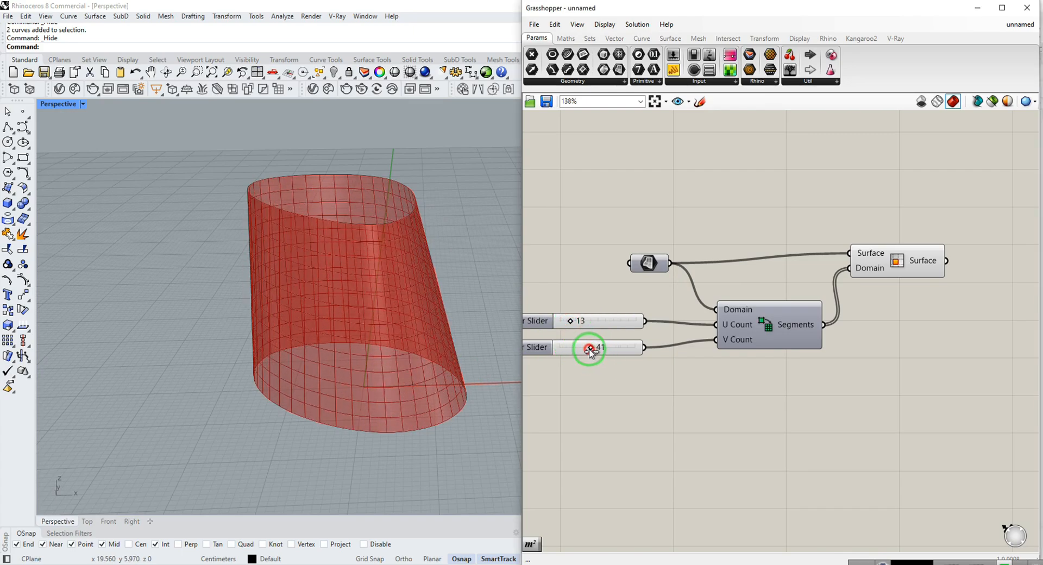
# Draw a small solid box on the ground plane beside the tube in Rhino, using the base width as its height
pyautogui.moveTo(293, 354)
pyautogui.mouseDown(button='right')
pyautogui.moveTo(240, 354)
pyautogui.moveTo(320, 360)
pyautogui.moveTo(298, 337)
pyautogui.mouseUp(button='right')
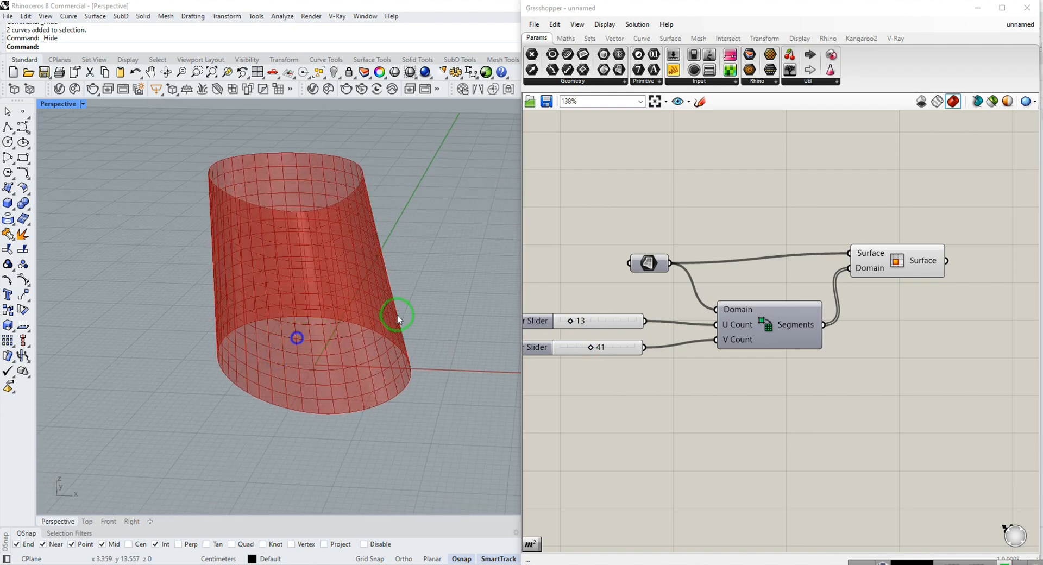
pyautogui.click(440, 271)
pyautogui.moveTo(408, 305); pyautogui.dragTo(403, 314, button='right')
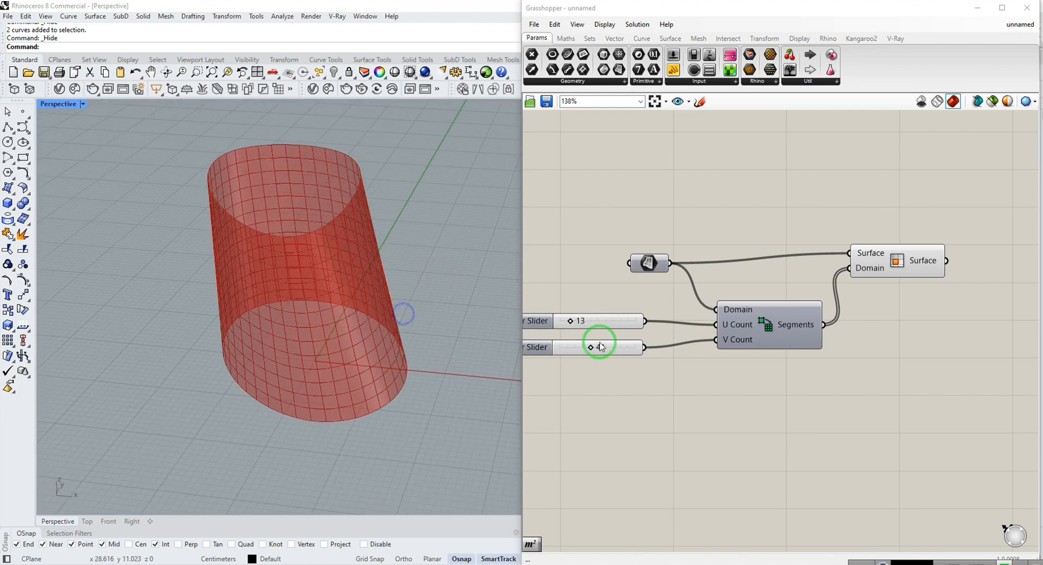
pyautogui.click(977, 8)
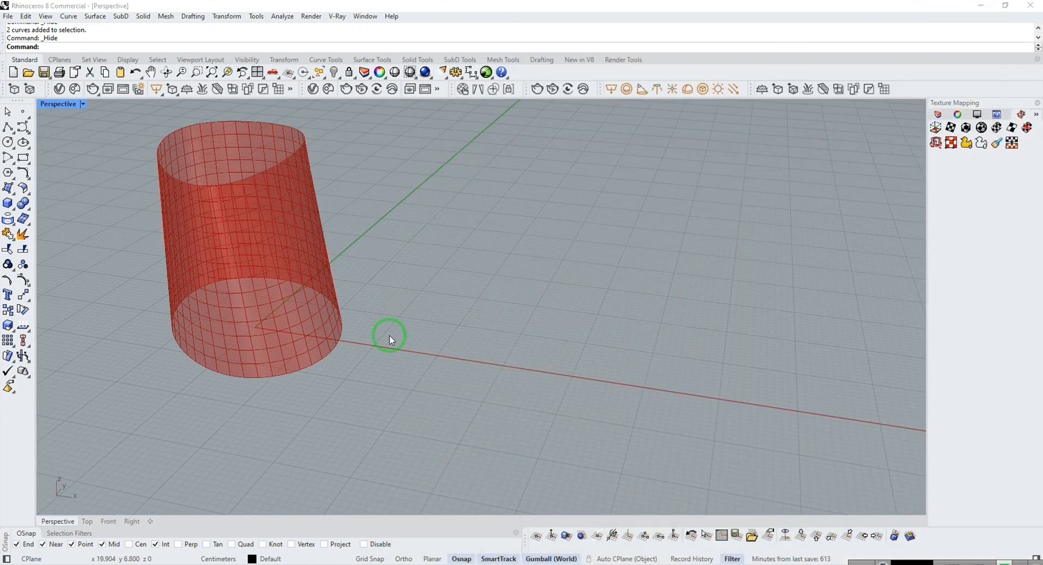
pyautogui.scroll(5, 380, 337)
pyautogui.moveTo(450, 342); pyautogui.dragTo(427, 347, button='right')
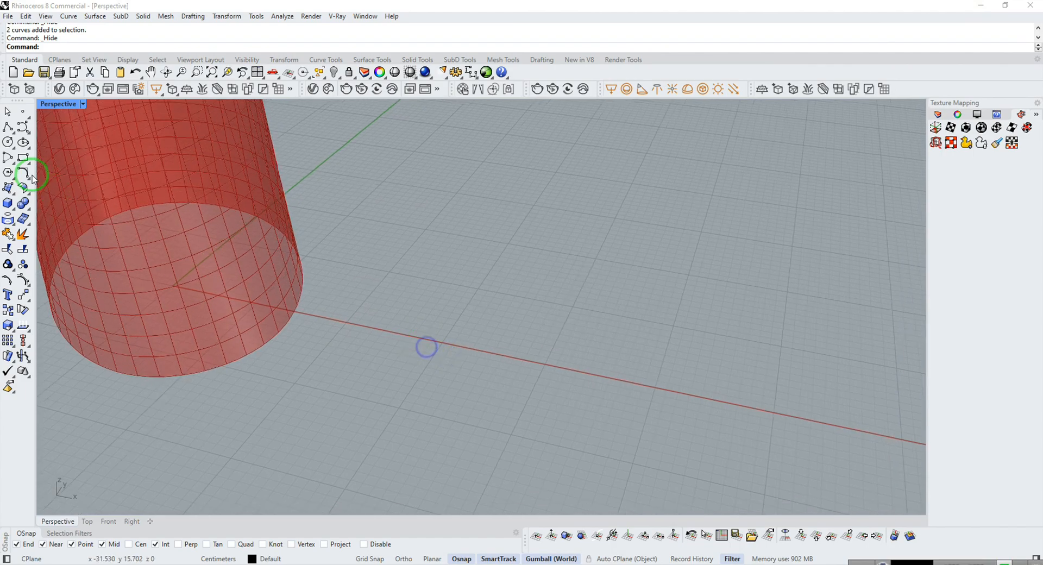
pyautogui.click(8, 204)
pyautogui.click(369, 342)
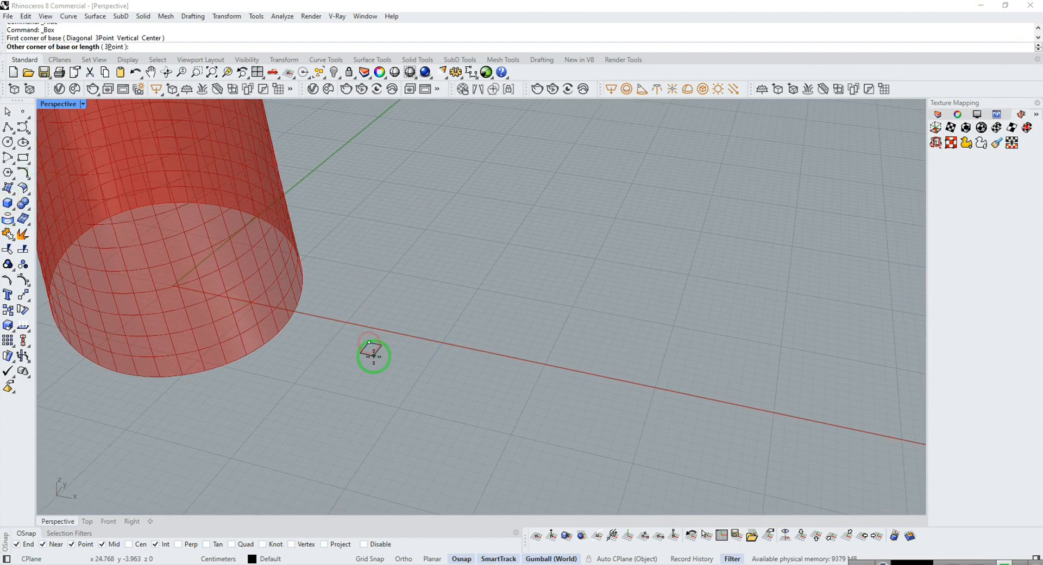
pyautogui.click(378, 359)
pyautogui.press('Return')
# Cut a smaller centred square opening vertically through the box, using gumball scaling for the inner shape
pyautogui.scroll(5, 380, 350)
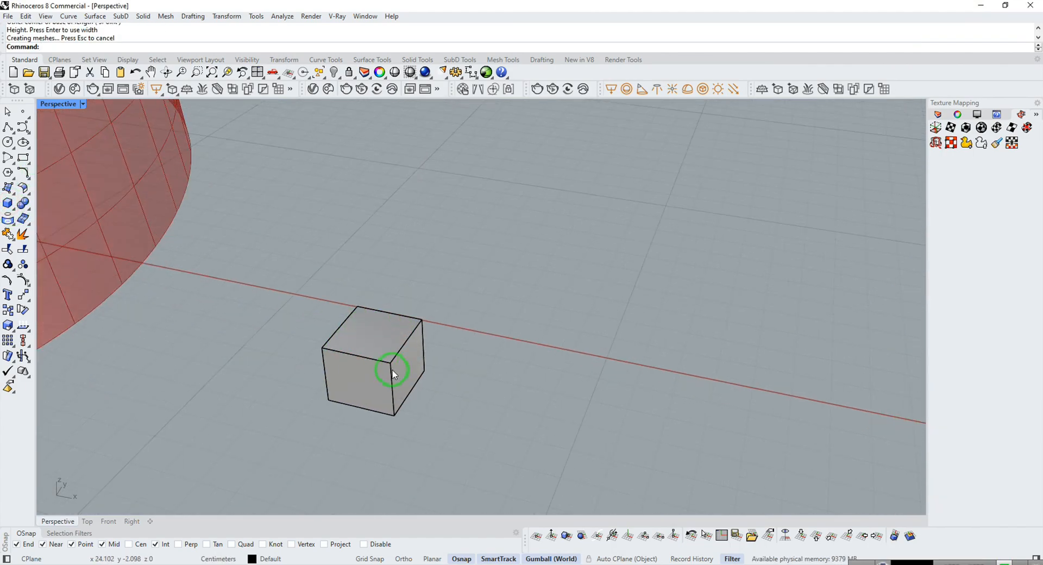
pyautogui.scroll(2, 385, 345)
pyautogui.click(452, 303)
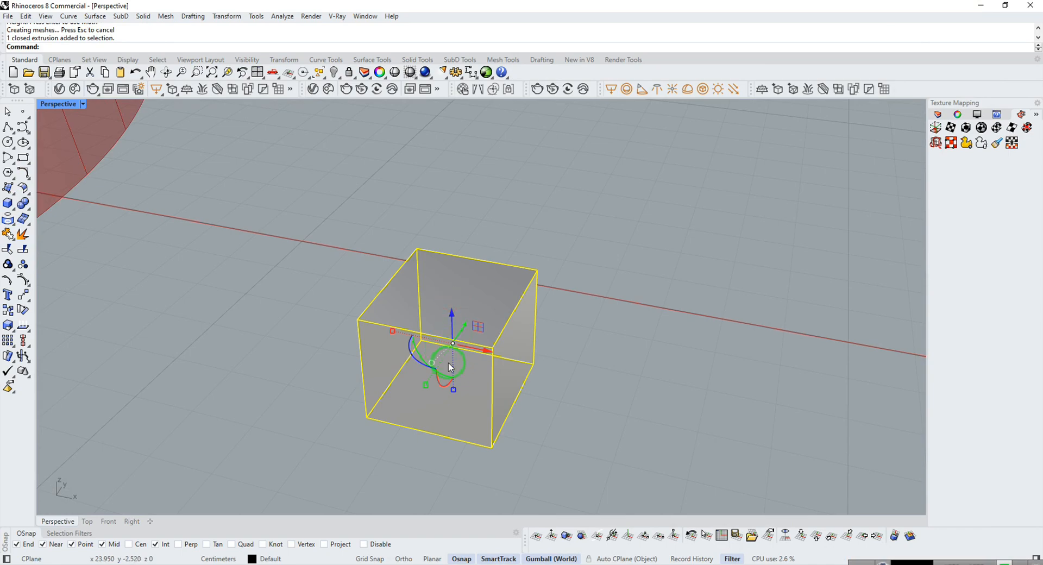
pyautogui.keyDown('shift'); pyautogui.moveTo(454, 389); pyautogui.dragTo(459, 426); pyautogui.keyUp('shift')
pyautogui.click(660, 378)
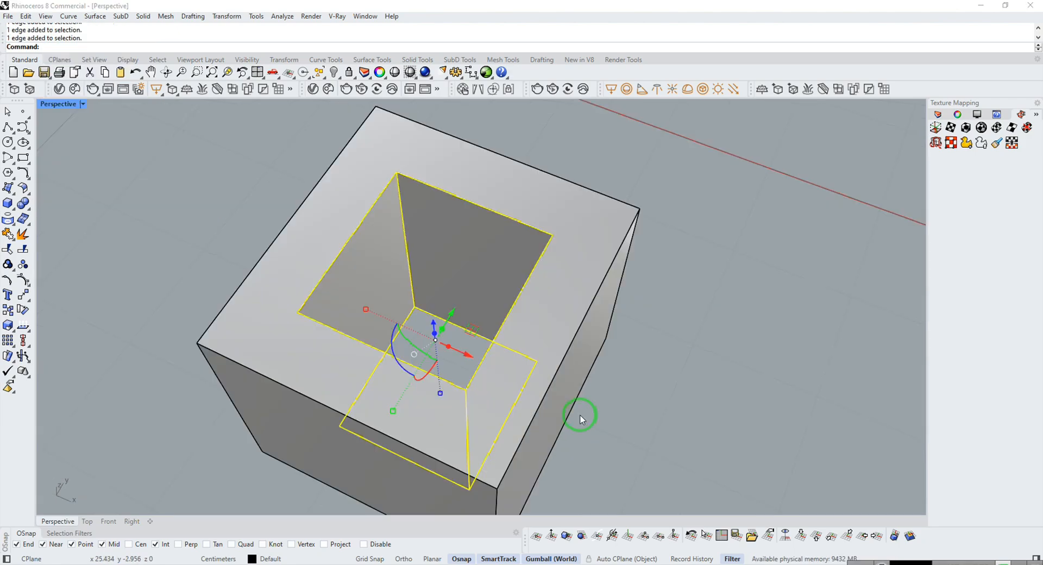
# Fillet the selected inner edges of the box's square opening with a radius of 0.2
pyautogui.moveTo(582, 415); pyautogui.dragTo(372, 330, button='right')
pyautogui.scroll(5, 450, 305)
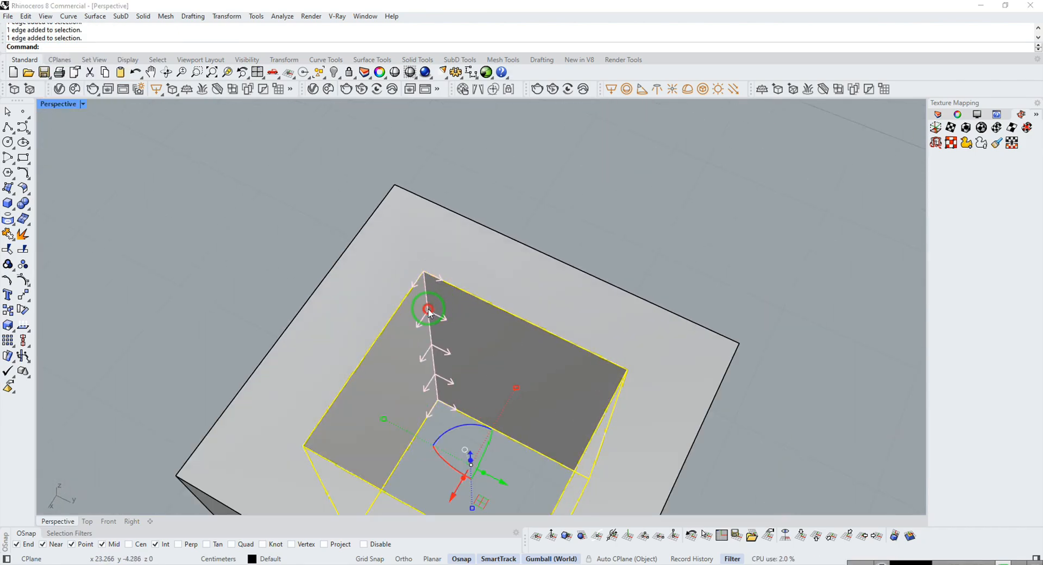
pyautogui.scroll(-4, 443, 402)
pyautogui.moveTo(535, 432); pyautogui.dragTo(659, 414, button='right')
pyautogui.moveTo(442, 428); pyautogui.dragTo(602, 427, button='right')
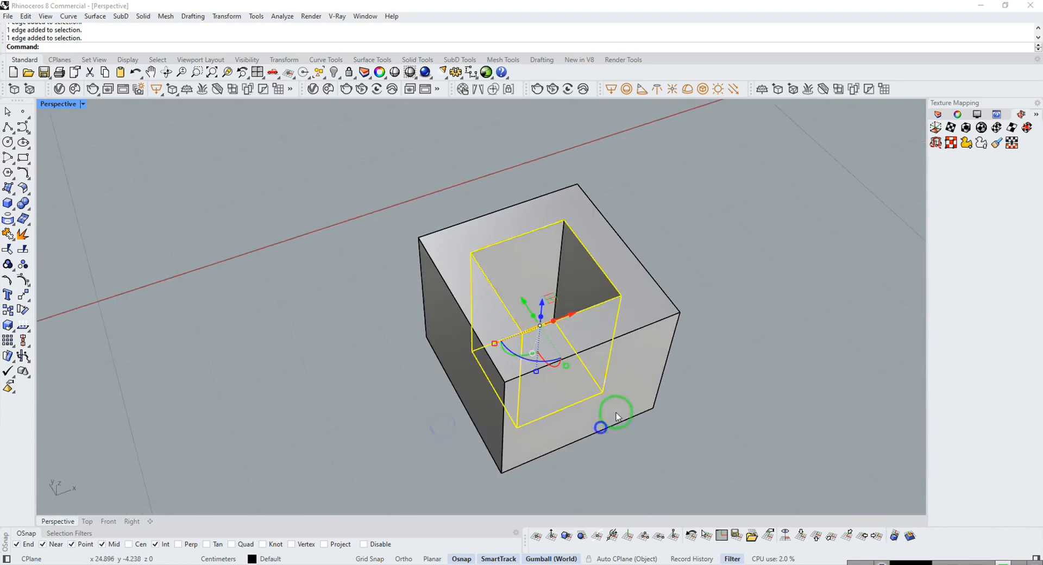
pyautogui.scroll(6, 556, 261)
pyautogui.scroll(-5, 543, 342)
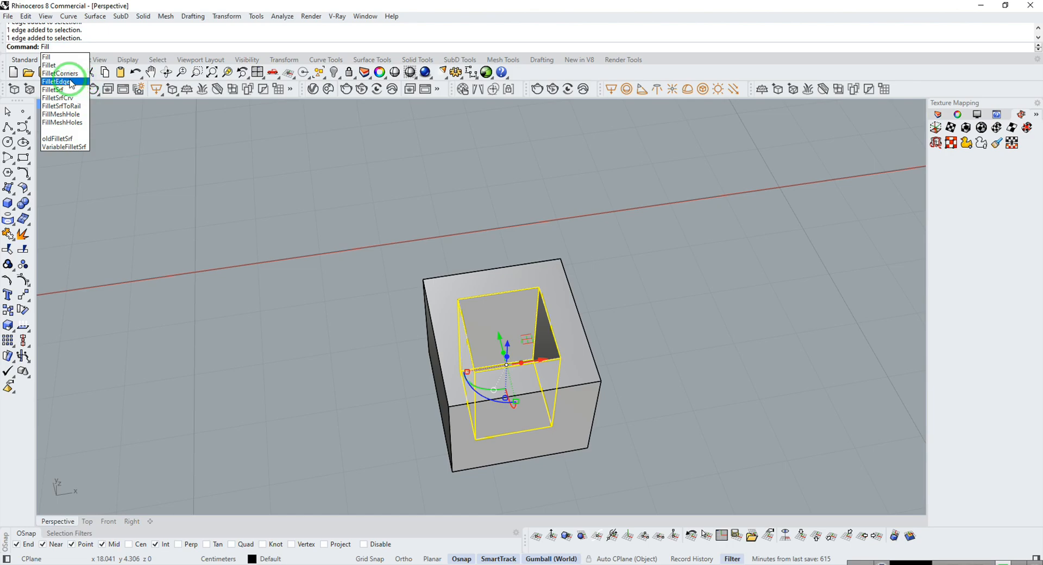
pyautogui.click(70, 81)
pyautogui.rightClick(591, 342)
pyautogui.rightClick(592, 343)
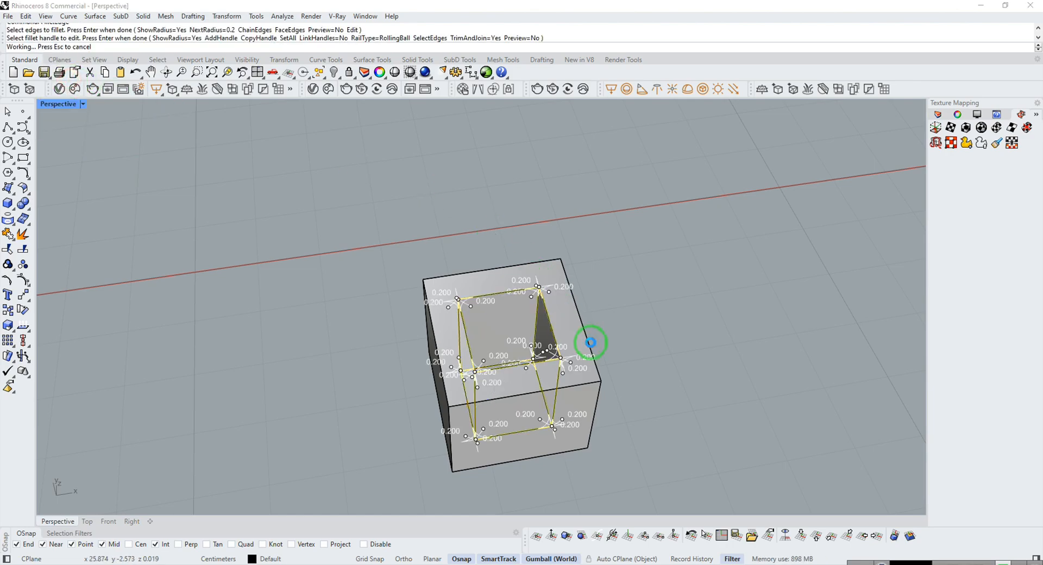
# Add a Geometry parameter in Grasshopper and reference the filleted hollow box in it as a single geometry
pyautogui.scroll(-3, 614, 387)
pyautogui.moveTo(522, 379); pyautogui.dragTo(477, 384, button='right')
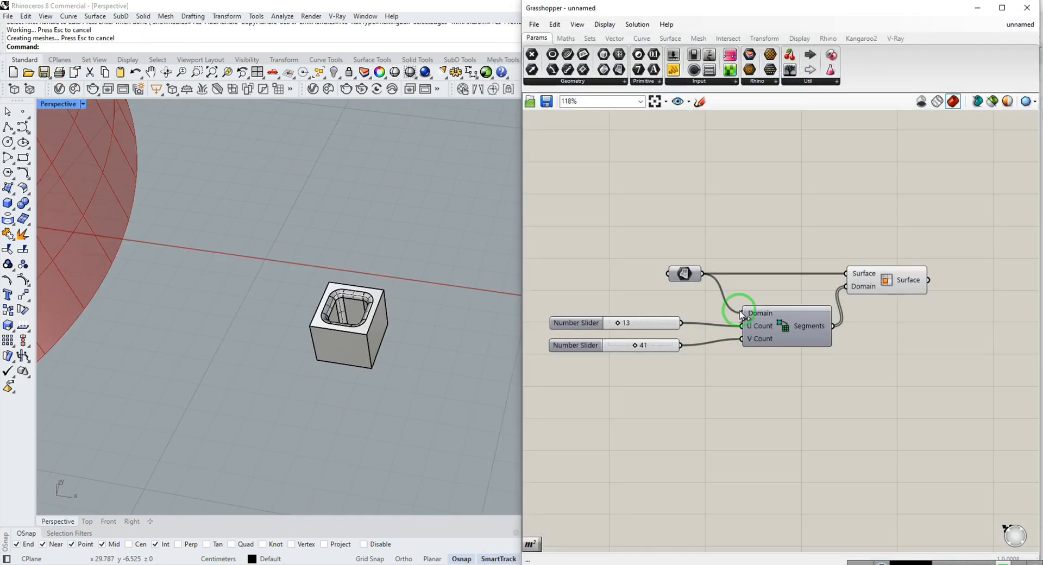
pyautogui.moveTo(761, 419); pyautogui.dragTo(712, 384, button='right')
pyautogui.doubleClick(690, 404)
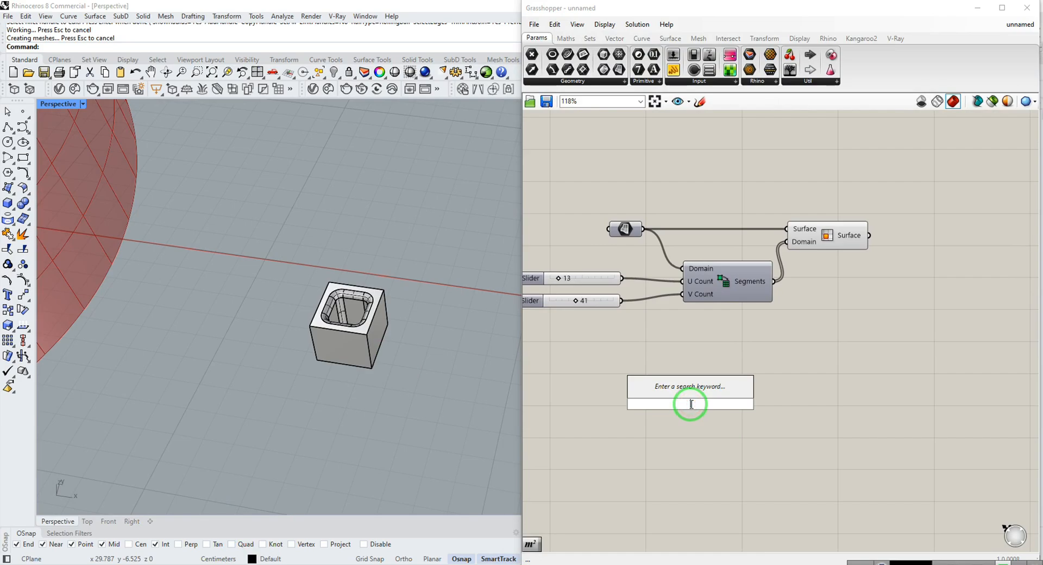
pyautogui.write('geo')
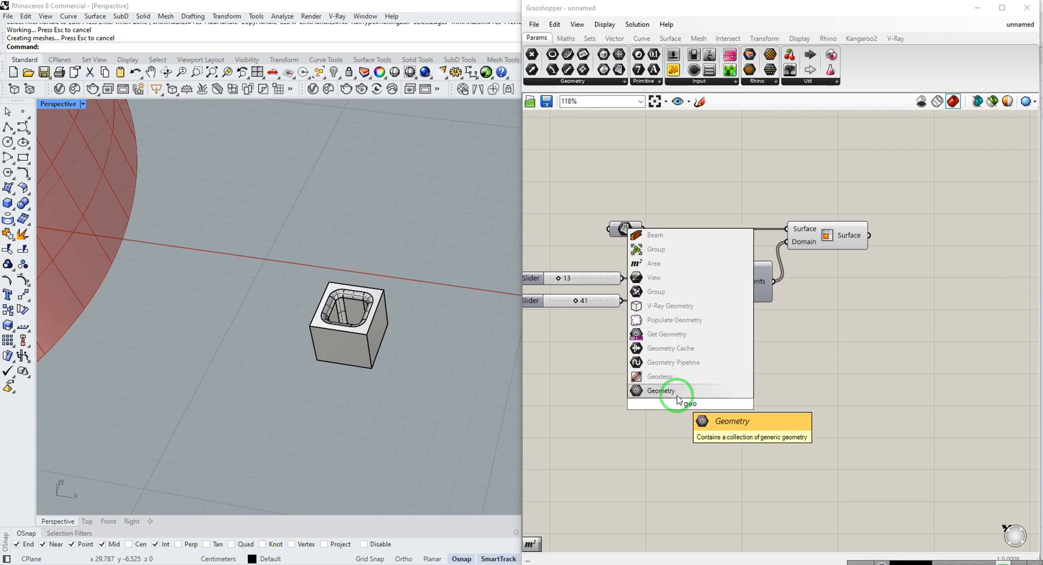
pyautogui.press('Return')
pyautogui.rightClick(681, 403)
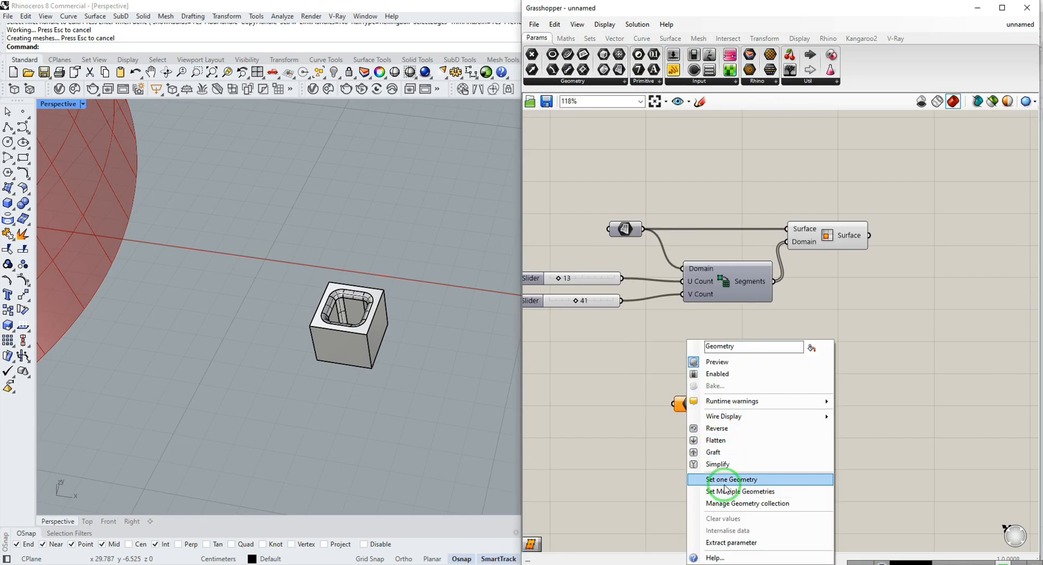
pyautogui.click(725, 484)
pyautogui.click(338, 337)
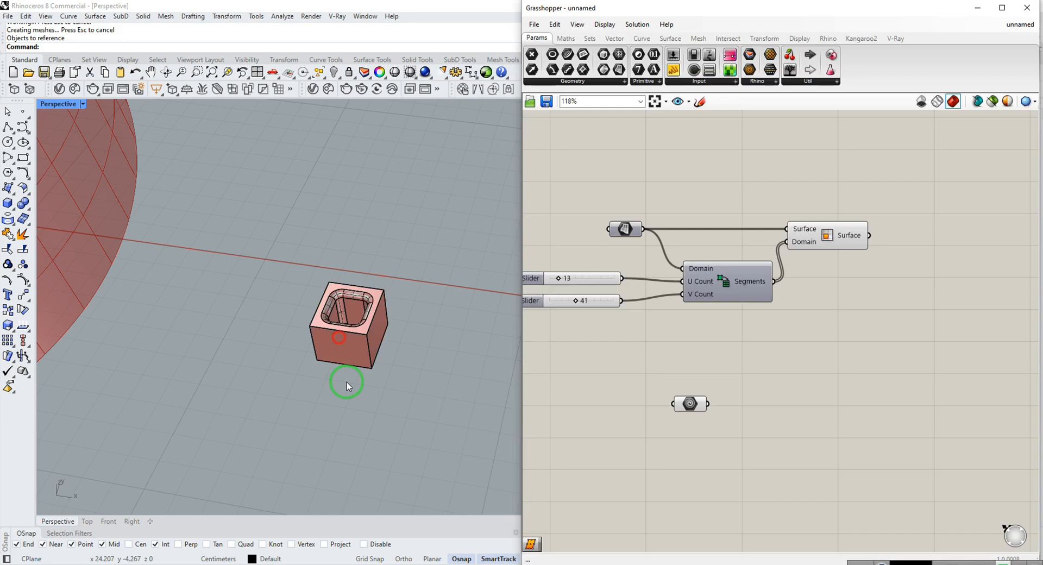
# Hide the original hollow box in the Rhino viewport
pyautogui.click(356, 337)
pyautogui.click(335, 71)
pyautogui.moveTo(442, 360); pyautogui.dragTo(421, 362, button='right')
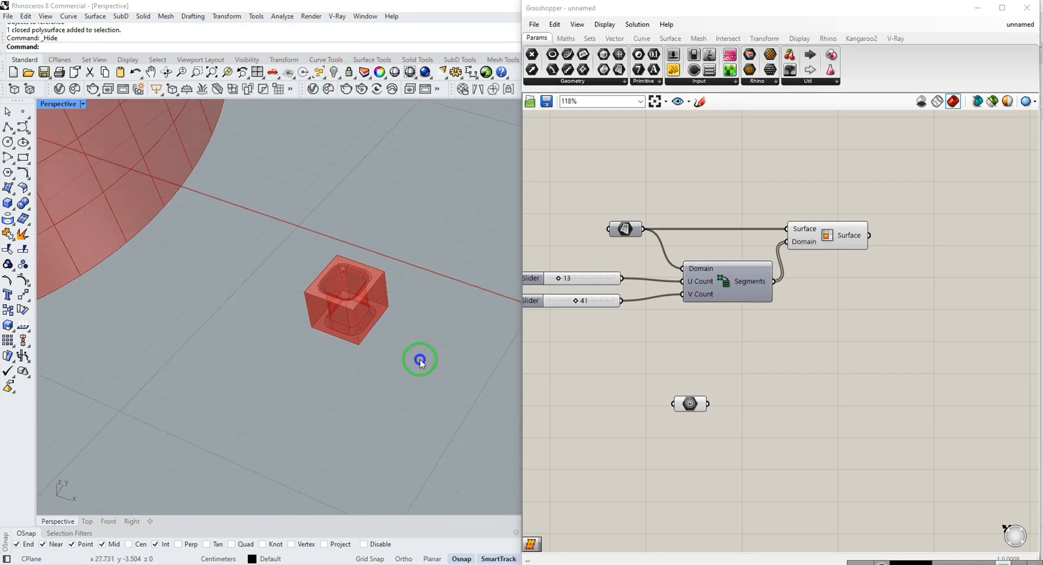
pyautogui.scroll(-5, 344, 310)
pyautogui.moveTo(430, 403); pyautogui.dragTo(380, 395, button='right')
# Add a Box Morph component to the canvas and place it beside the Geometry parameter
pyautogui.click(859, 371)
pyautogui.doubleClick(860, 372)
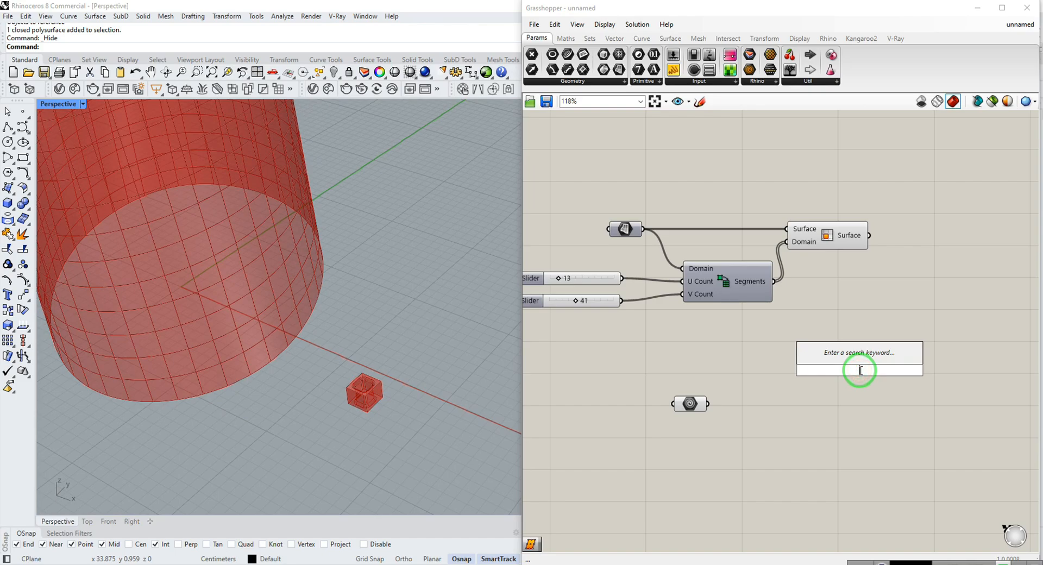
pyautogui.write('mor')
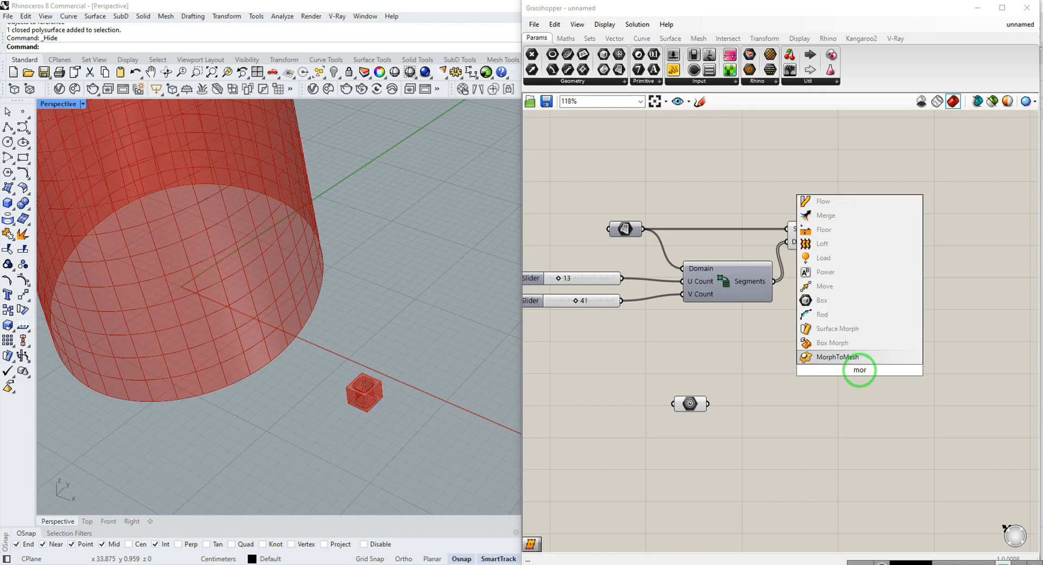
pyautogui.click(819, 344)
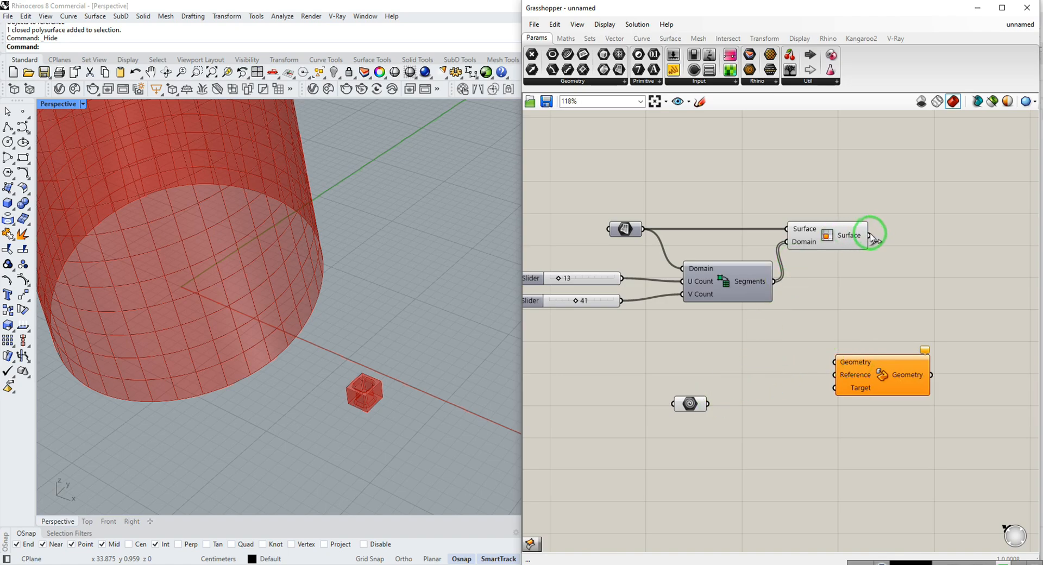
pyautogui.moveTo(862, 373); pyautogui.dragTo(877, 380)
pyautogui.moveTo(881, 340); pyautogui.dragTo(824, 326, button='right')
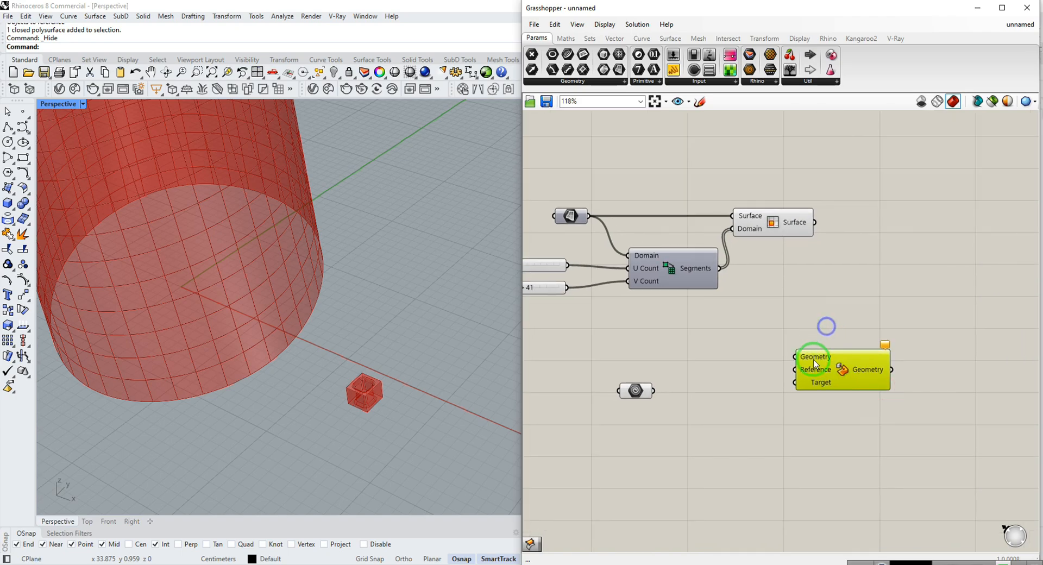
pyautogui.click(802, 340)
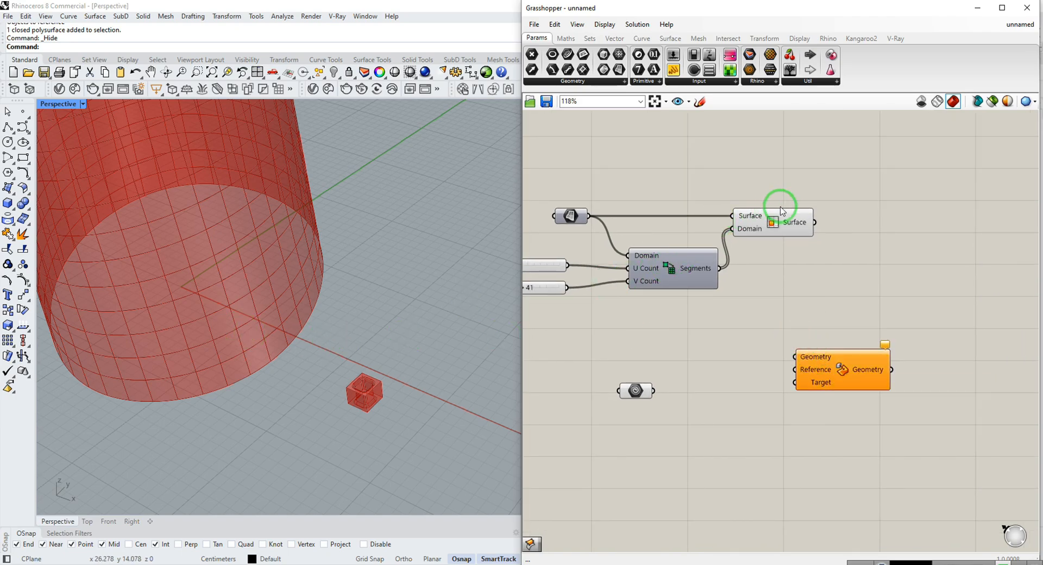
# Add a Surface Box component fed by the Isotrim Surface output and the Divide Domain² Segments output as its Domain
pyautogui.moveTo(799, 229)
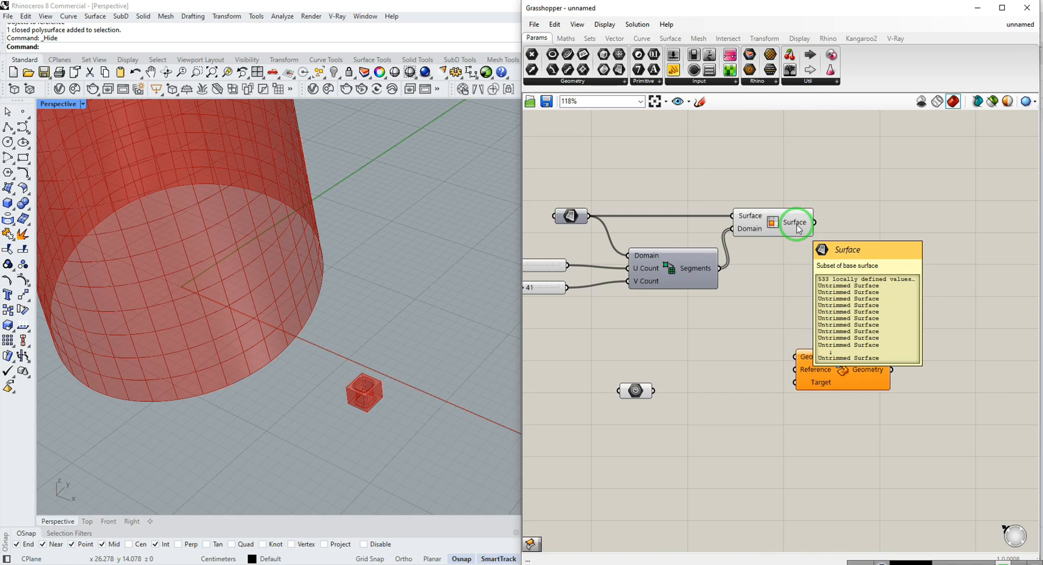
pyautogui.doubleClick(814, 260)
pyautogui.write('s')
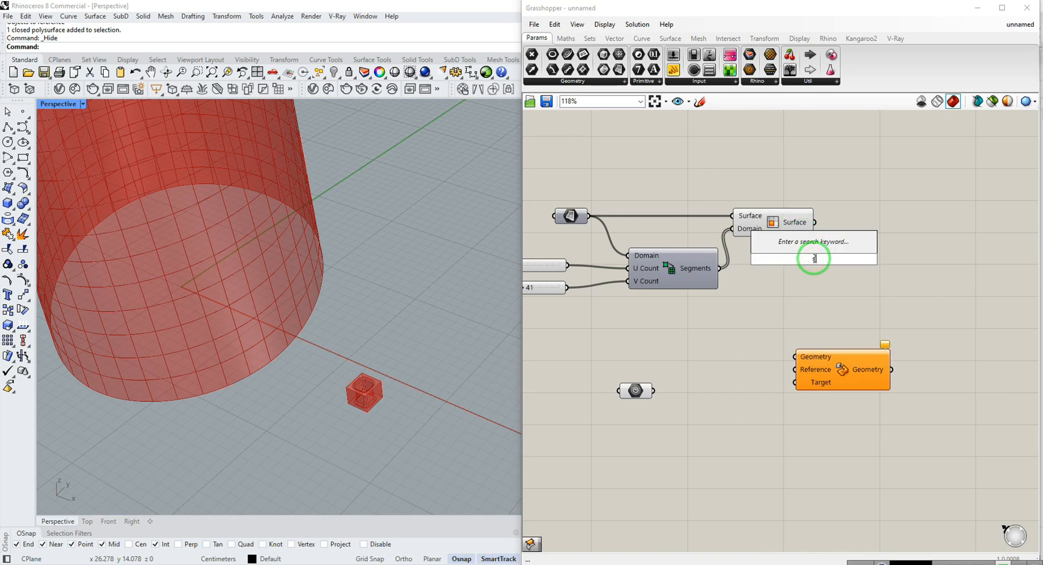
pyautogui.write('b')
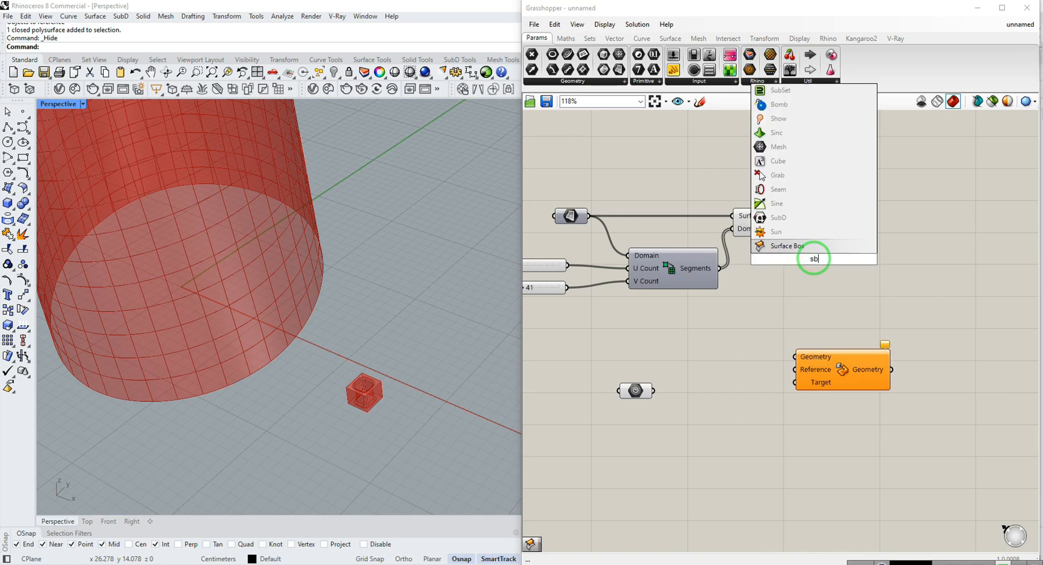
pyautogui.click(788, 246)
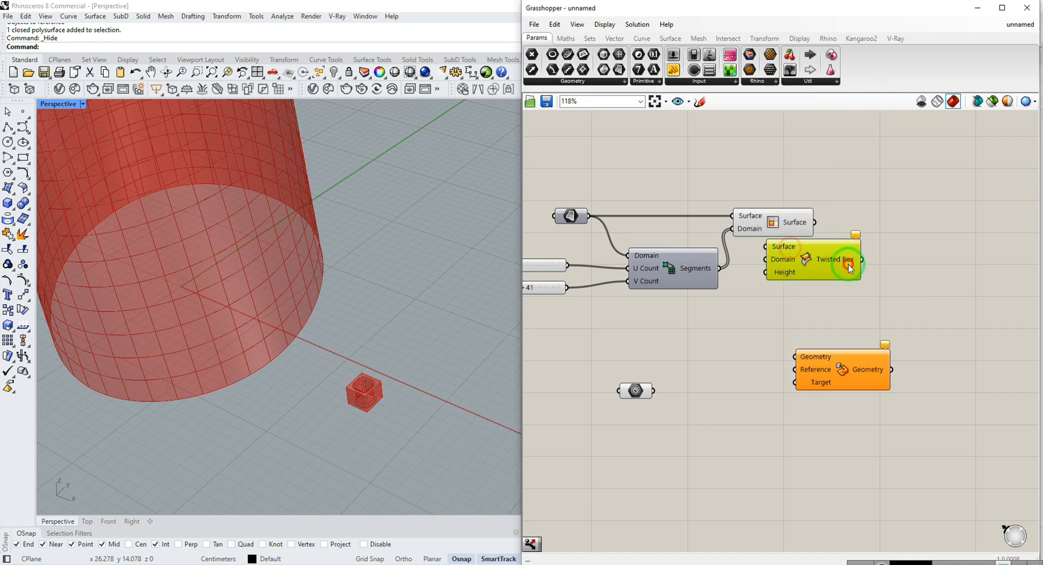
pyautogui.moveTo(850, 260); pyautogui.dragTo(921, 263)
pyautogui.click(889, 212)
pyautogui.moveTo(827, 227); pyautogui.dragTo(848, 243)
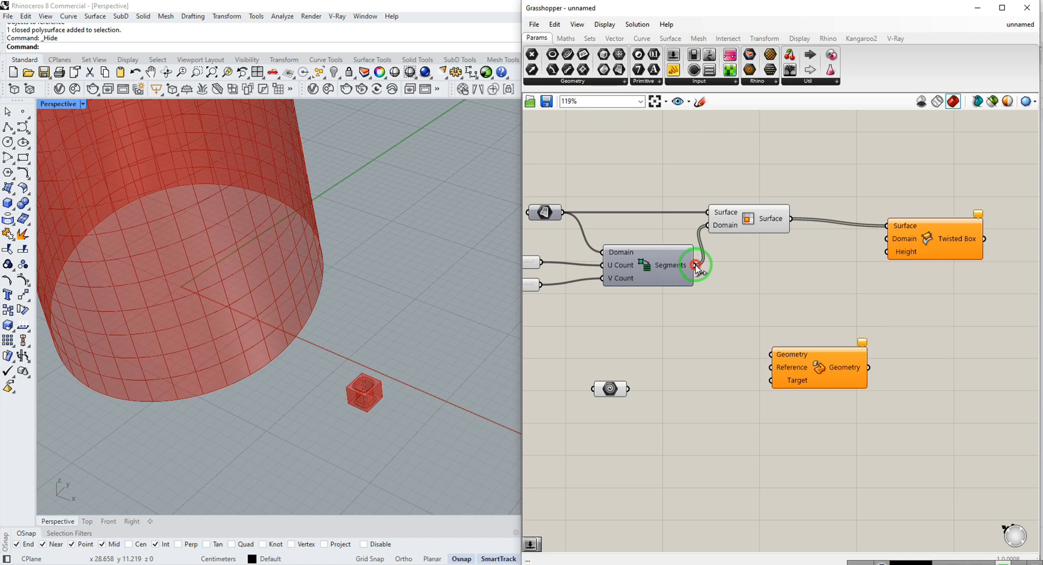
pyautogui.moveTo(697, 266); pyautogui.dragTo(879, 240)
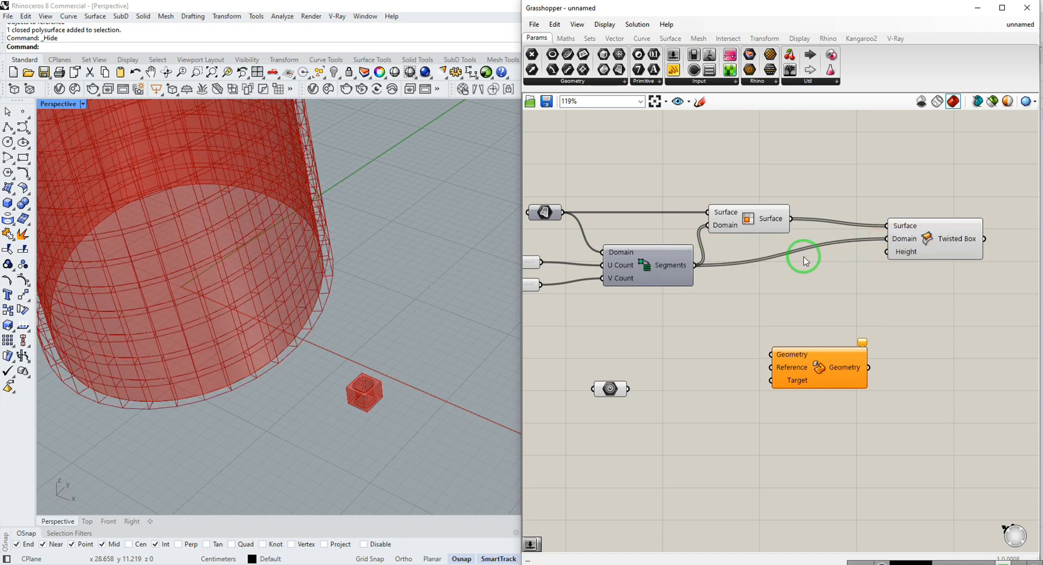
# Connect a new number slider to the Surface Box Height input and set it to 0.805
pyautogui.click(674, 54)
pyautogui.click(738, 304)
pyautogui.moveTo(805, 304); pyautogui.dragTo(887, 252)
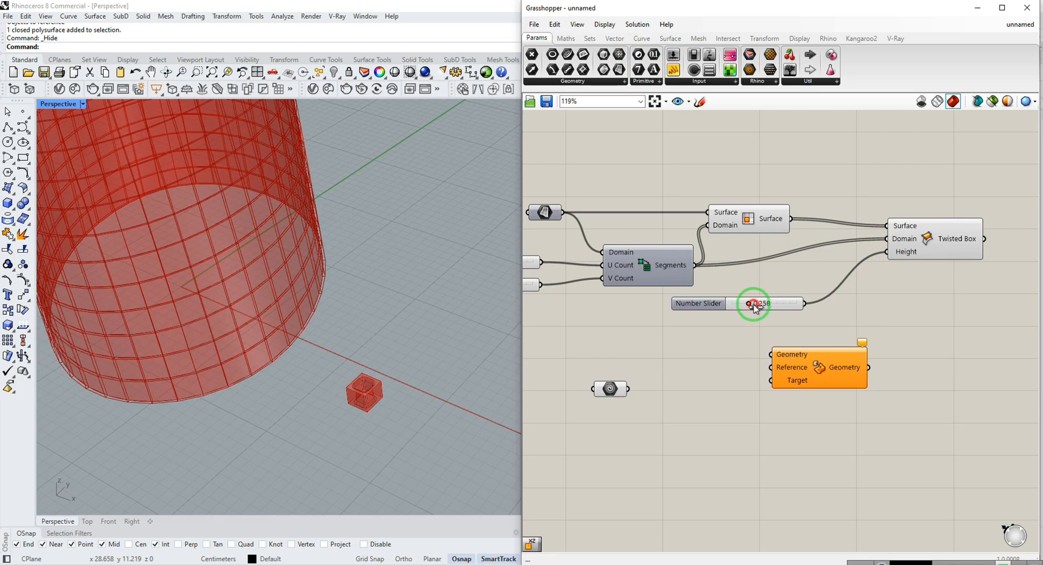
pyautogui.moveTo(754, 306); pyautogui.dragTo(786, 305)
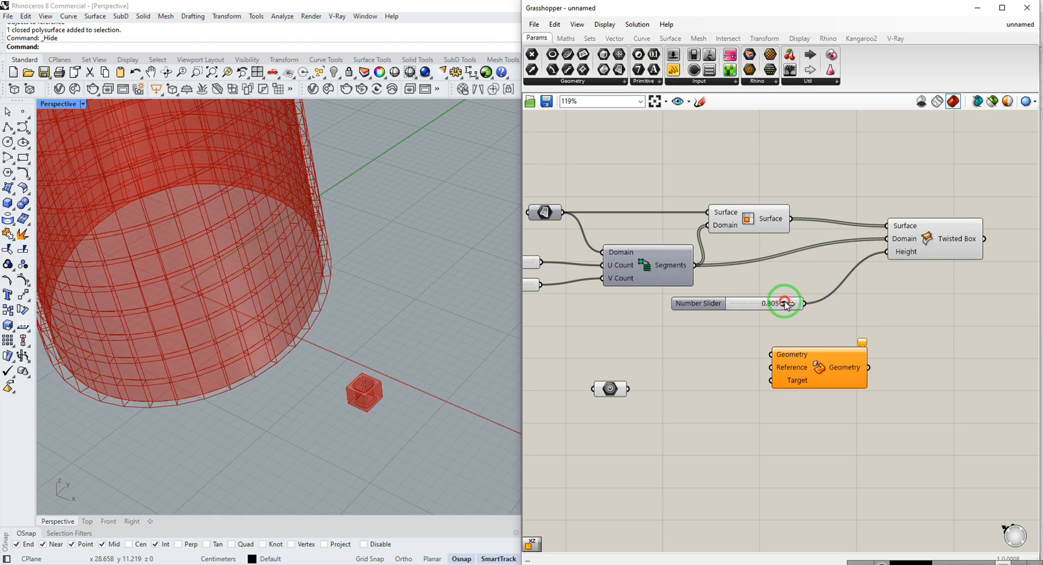
pyautogui.moveTo(240, 369); pyautogui.dragTo(400, 370, button='right')
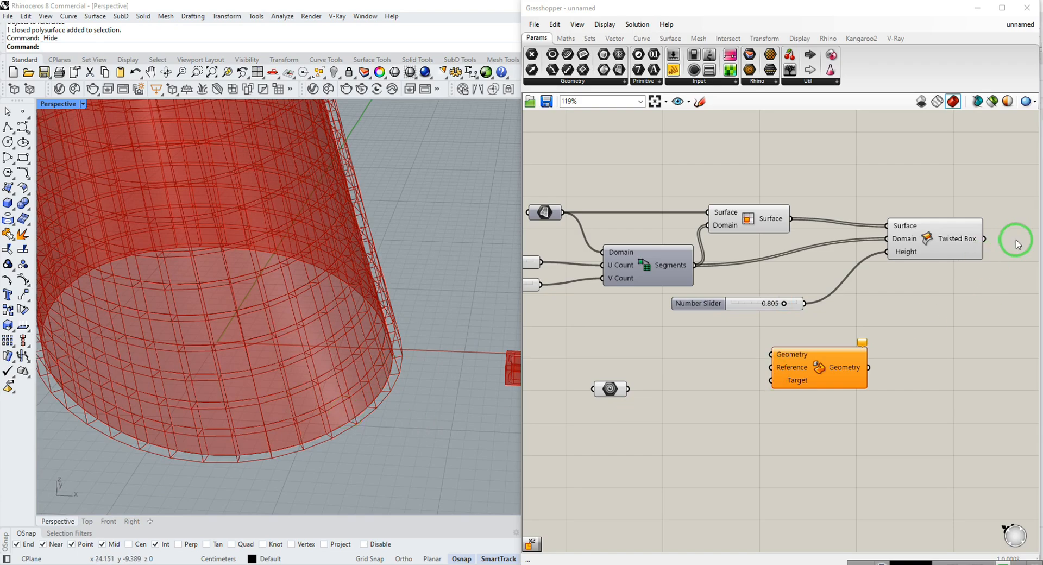
# Apply an expression to the Surface Box Height input that flips the boxes to the inner side of the tube
pyautogui.moveTo(1017, 244); pyautogui.dragTo(944, 250, button='right')
pyautogui.rightClick(855, 261)
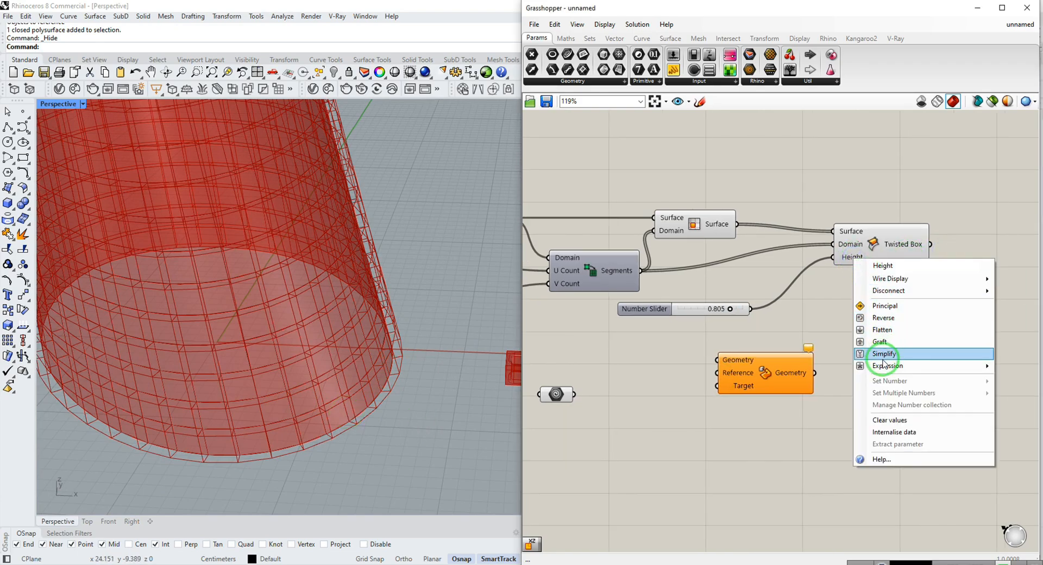
pyautogui.moveTo(880, 366)
pyautogui.click(782, 379)
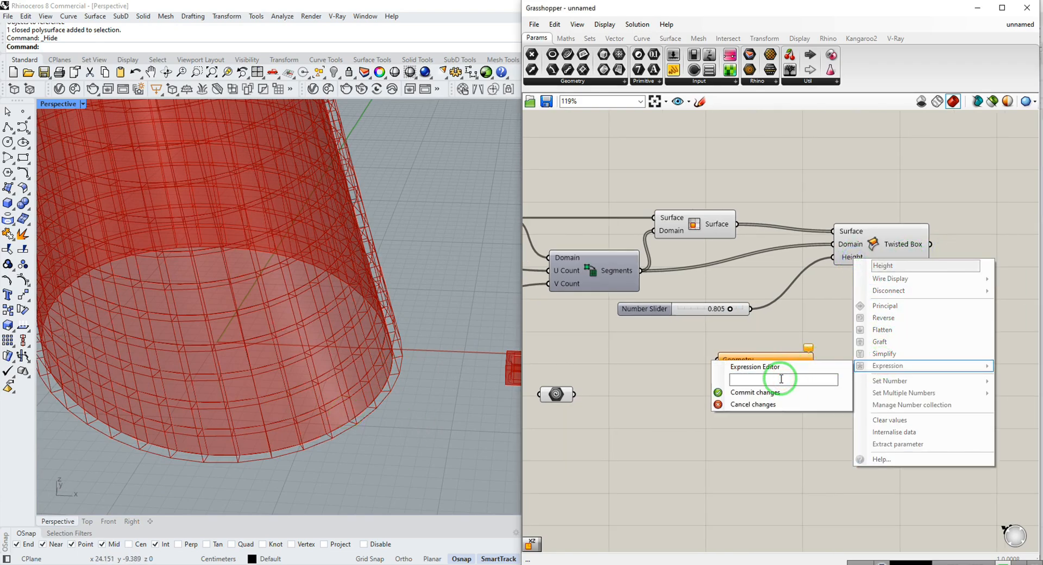
pyautogui.click(753, 392)
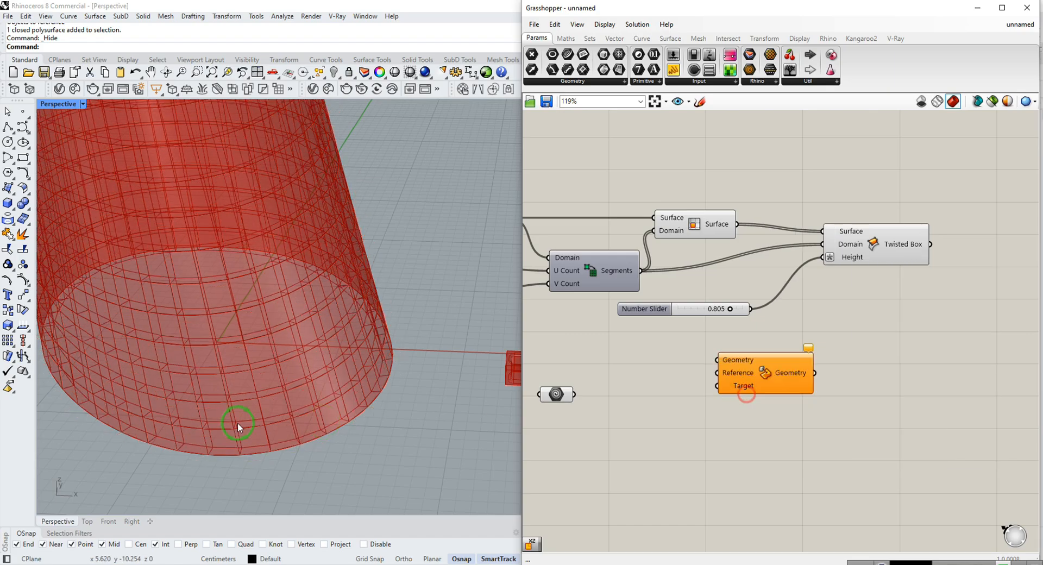
# Turn off the preview of the Isotrim component so its shaded panels are hidden in the viewport
pyautogui.moveTo(232, 425); pyautogui.dragTo(377, 431, button='right')
pyautogui.scroll(2, 376, 407)
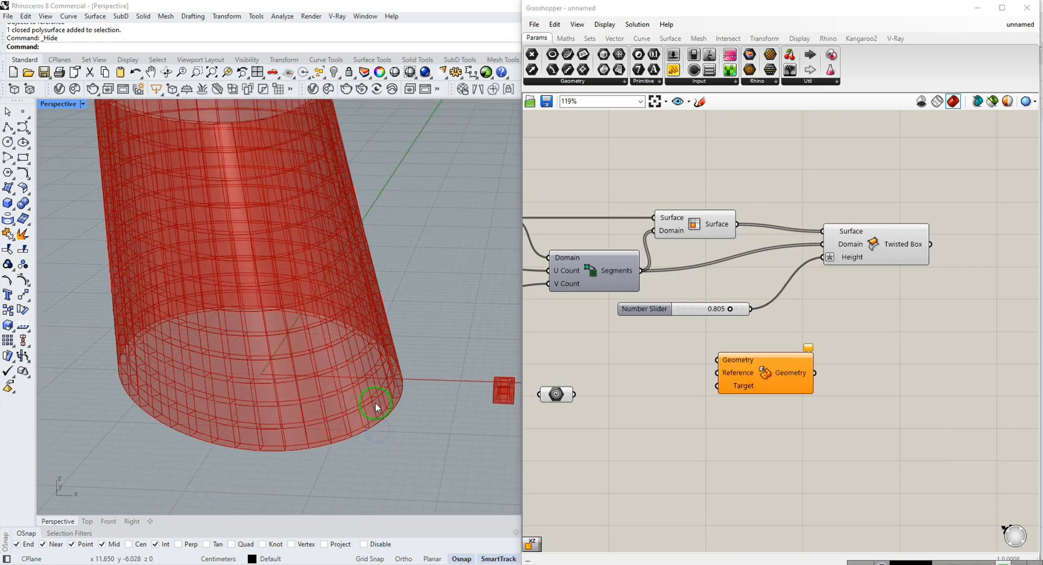
pyautogui.rightClick(698, 235)
pyautogui.click(717, 242)
pyautogui.moveTo(366, 380)
pyautogui.mouseDown(button='right')
pyautogui.moveTo(413, 375)
pyautogui.moveTo(379, 377)
pyautogui.moveTo(398, 429)
pyautogui.mouseUp(button='right')
pyautogui.moveTo(320, 401); pyautogui.dragTo(421, 414)
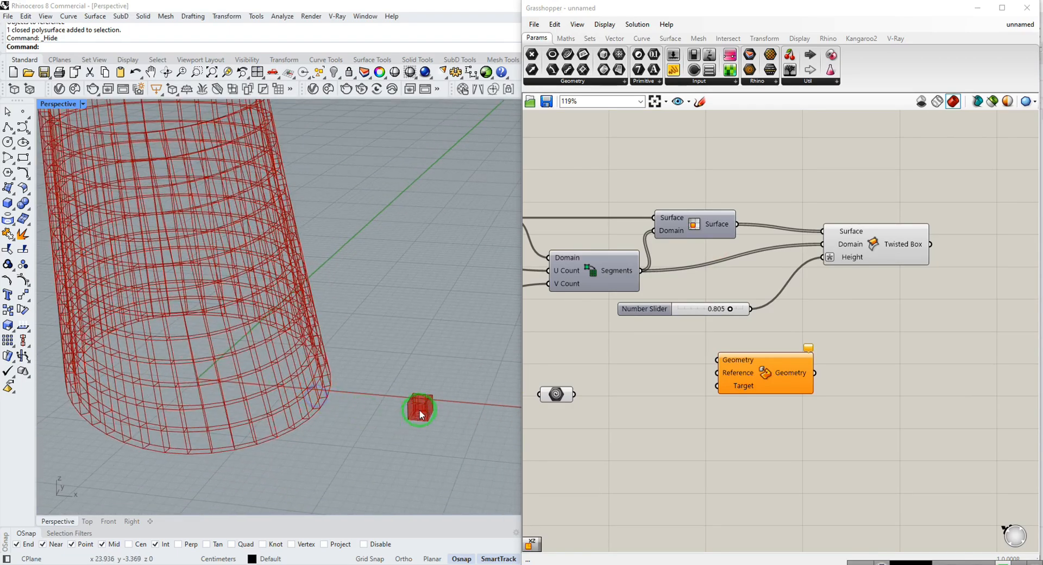
# Place the Box Morph component below Surface Box and wire the Twisted Box output to its Geometry input
pyautogui.moveTo(781, 435); pyautogui.dragTo(703, 438, button='right')
pyautogui.moveTo(662, 385); pyautogui.dragTo(797, 383)
pyautogui.moveTo(797, 382); pyautogui.dragTo(832, 361, button='right')
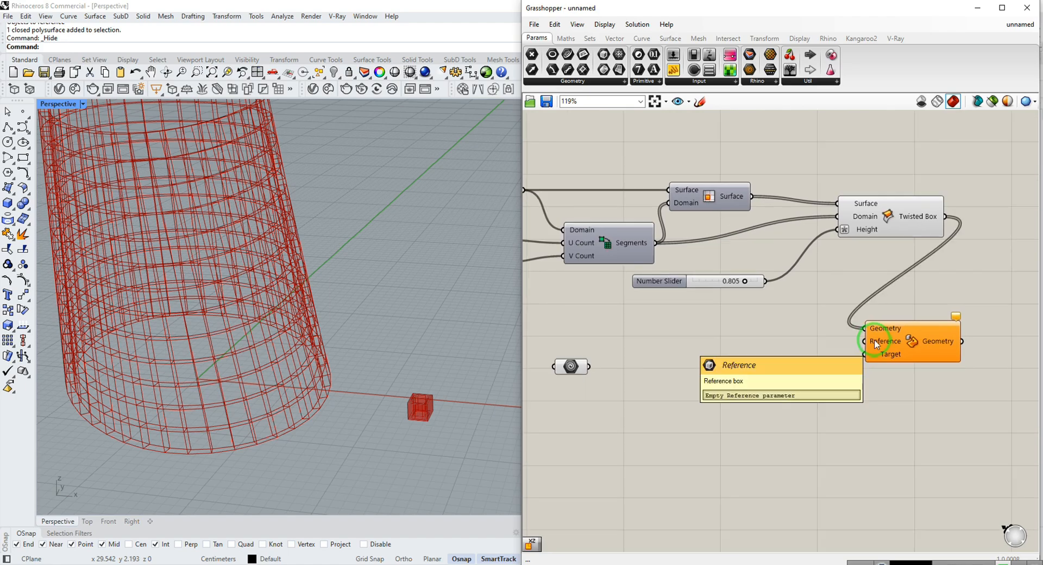
# Add a Bounding Box component fed by the Geometry parameter and connect its Box output to the Box Morph Reference input
pyautogui.doubleClick(643, 374)
pyautogui.write('bounf')
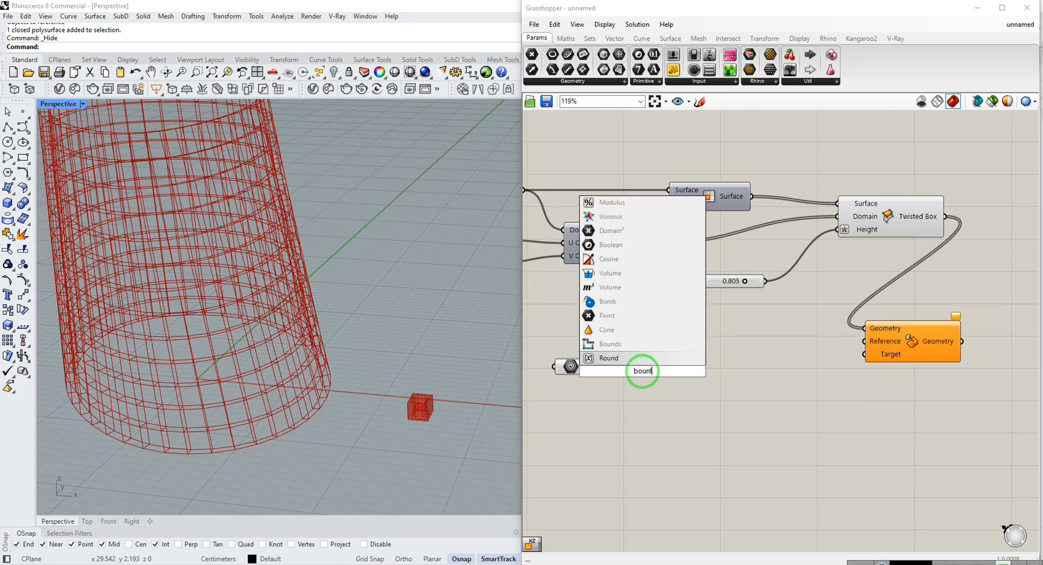
pyautogui.press('BackSpace')
pyautogui.write('d')
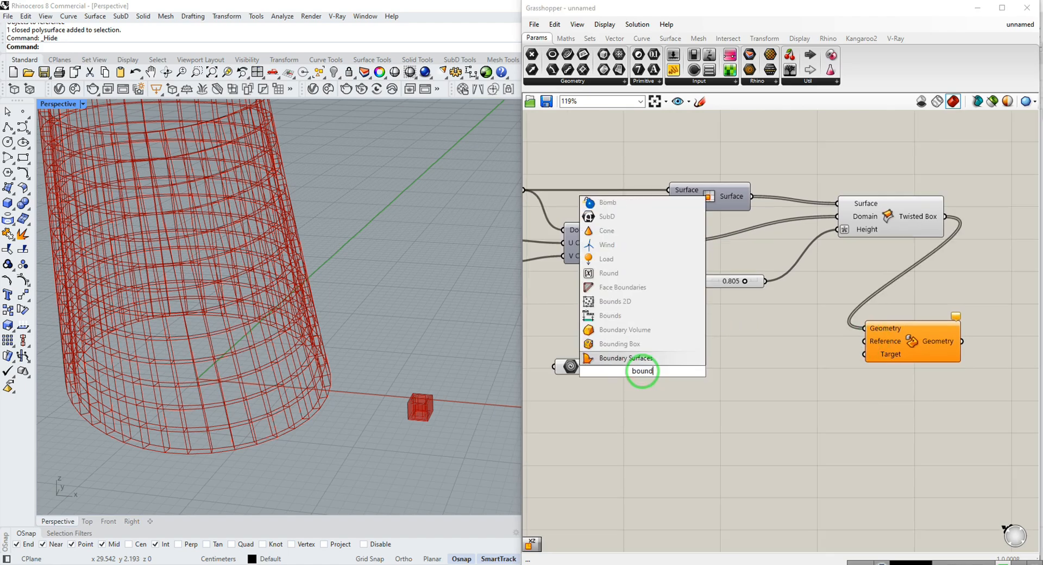
pyautogui.click(620, 348)
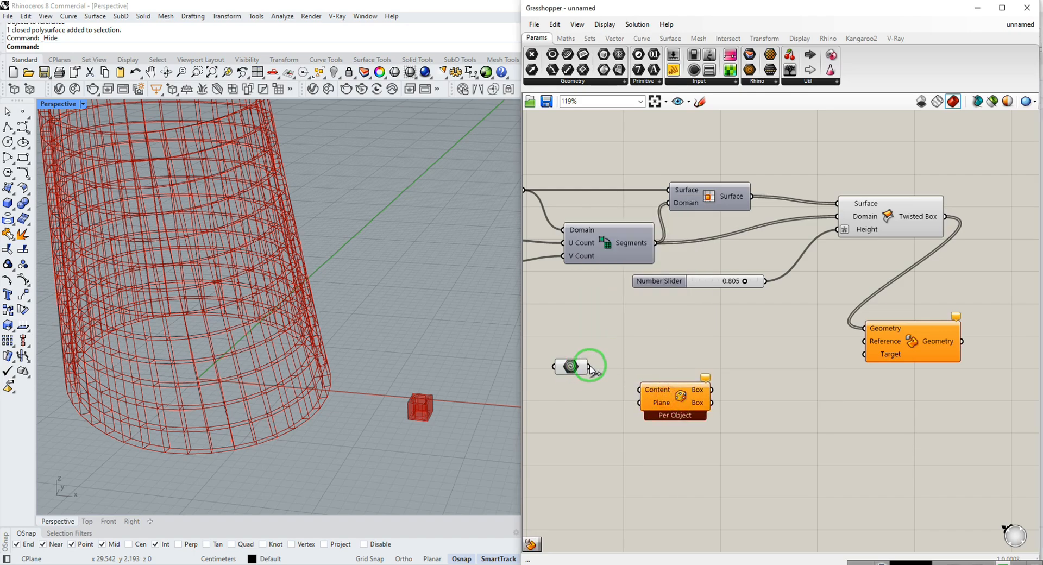
pyautogui.moveTo(589, 368); pyautogui.dragTo(665, 401)
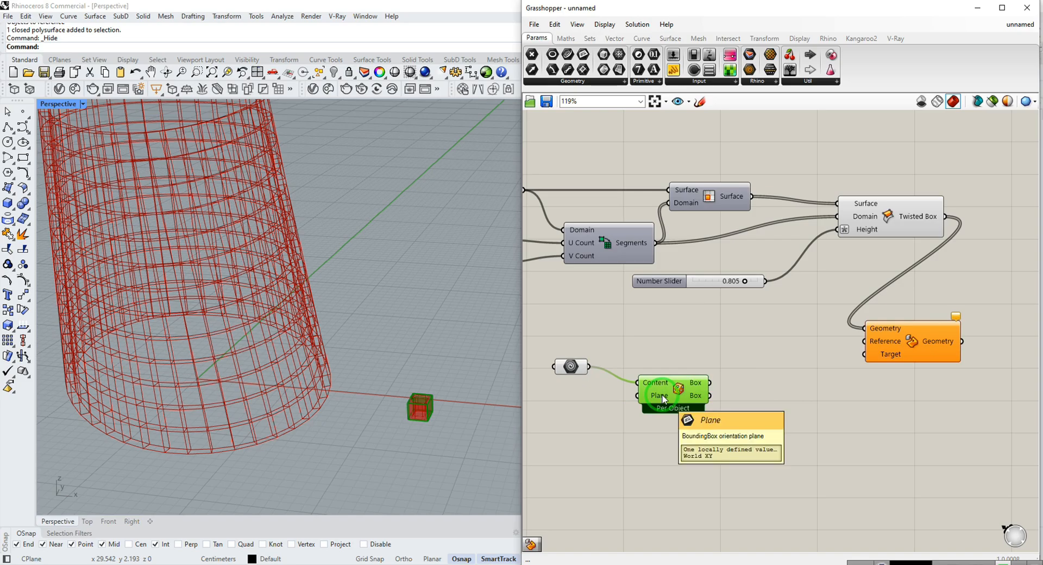
pyautogui.moveTo(728, 379); pyautogui.dragTo(865, 341)
# Rewire Box Morph so the Geometry parameter feeds its Geometry input and the Twisted Box output feeds its Target input
pyautogui.moveTo(414, 437); pyautogui.dragTo(423, 437, button='right')
pyautogui.click(792, 384)
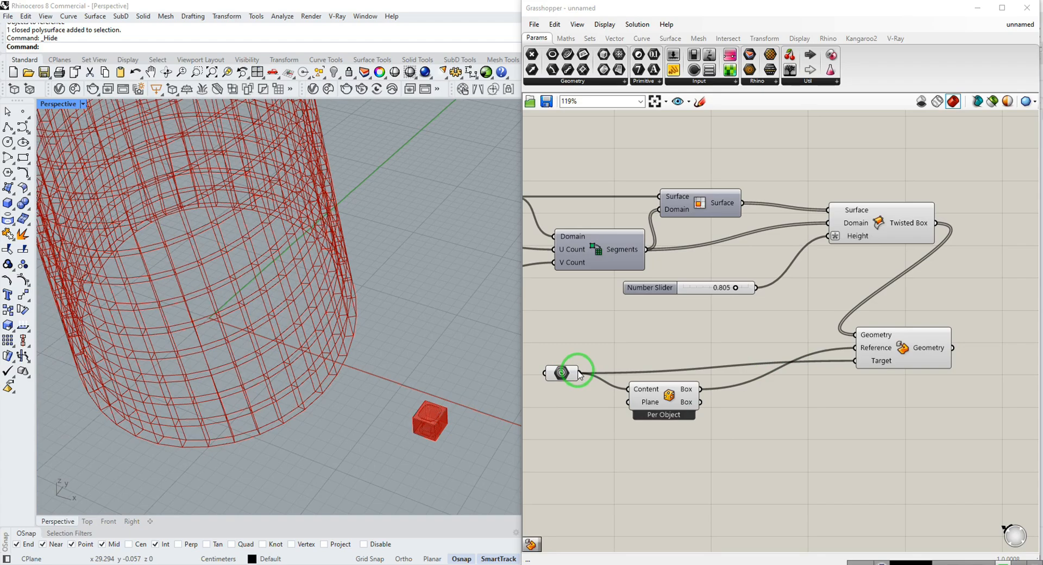
pyautogui.moveTo(580, 373); pyautogui.dragTo(834, 352)
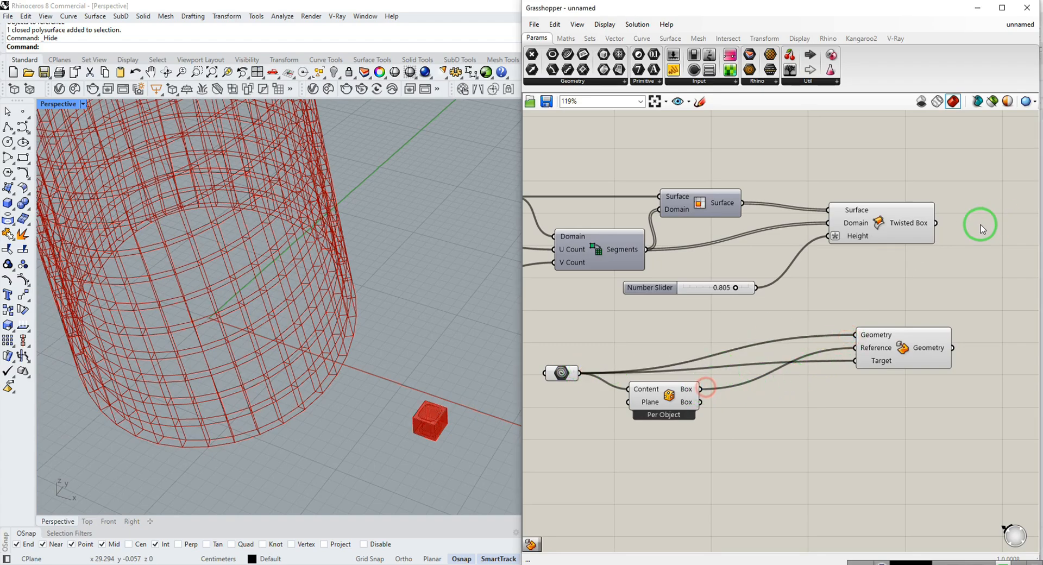
pyautogui.moveTo(936, 223); pyautogui.dragTo(856, 361)
pyautogui.click(299, 441)
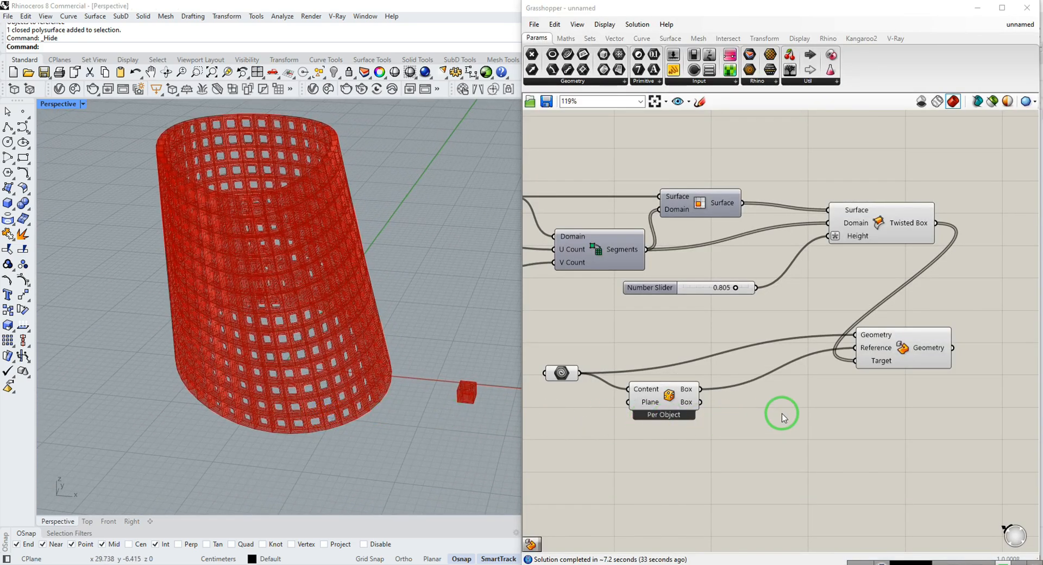
pyautogui.moveTo(862, 392); pyautogui.dragTo(850, 406, button='right')
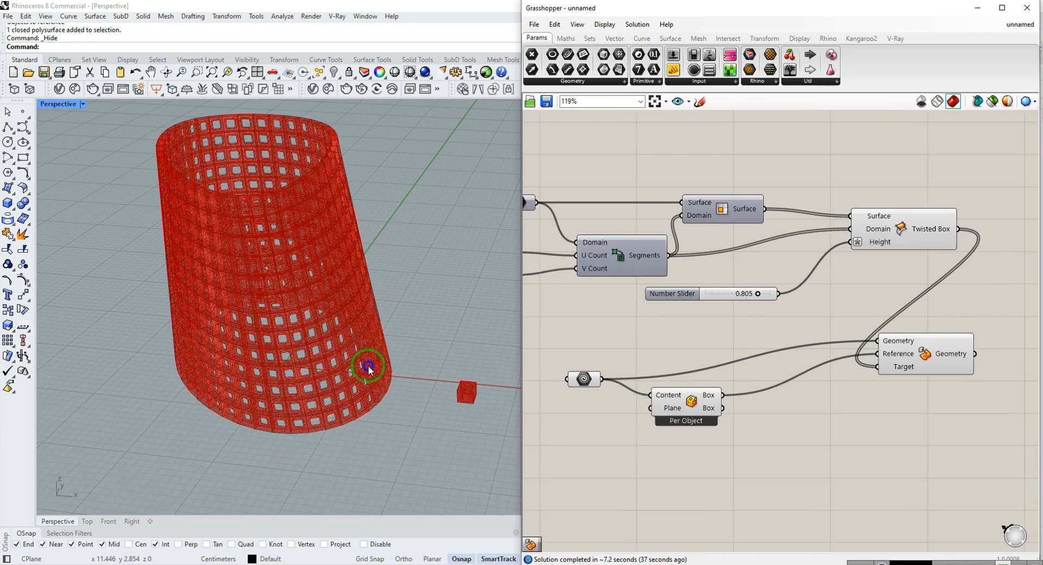
pyautogui.scroll(5, 365, 365)
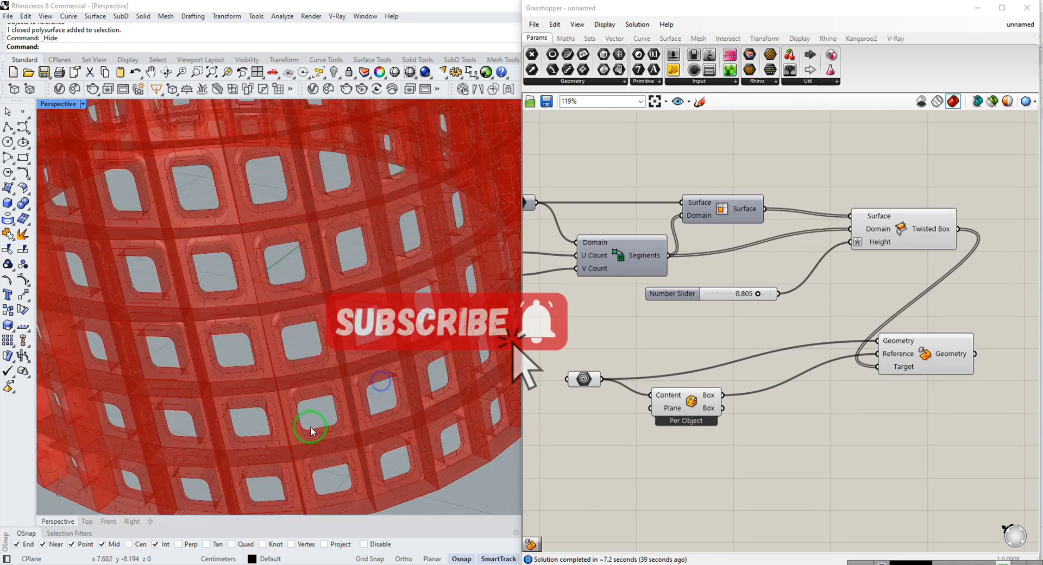